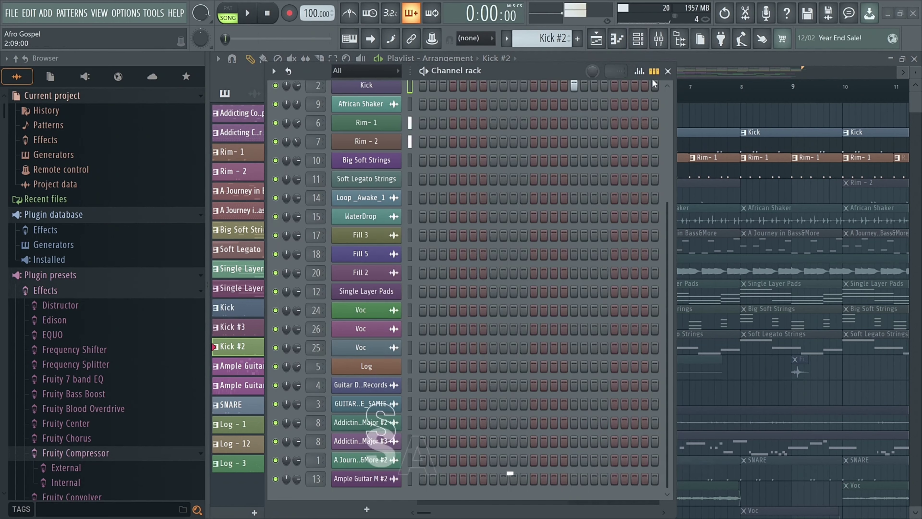
- Select the first Rim- 1 clip in the playlist and view its step pattern in the channel rack
key(F6)
click(412, 167)
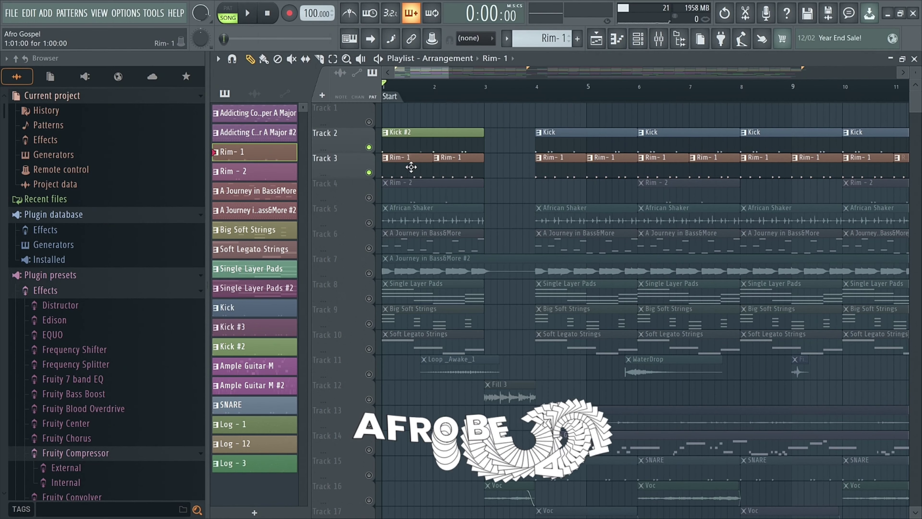
click(638, 38)
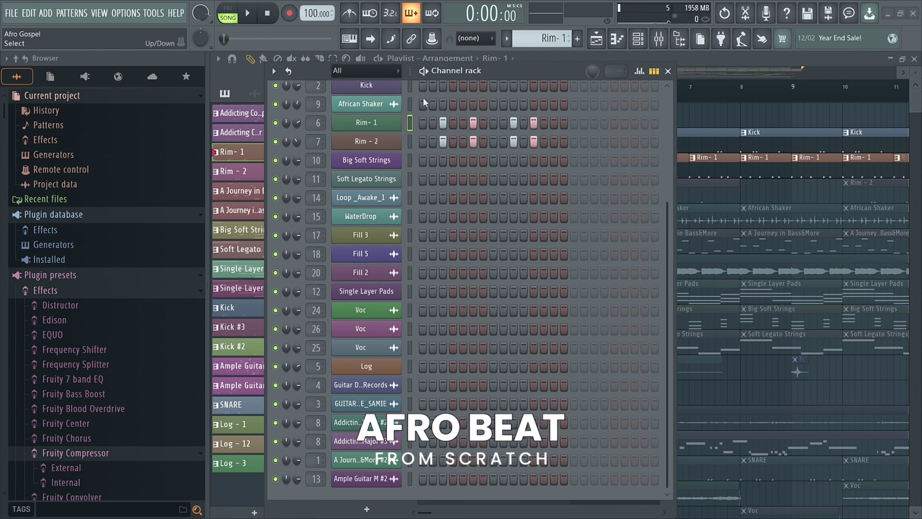
scroll(424, 103, up, 4)
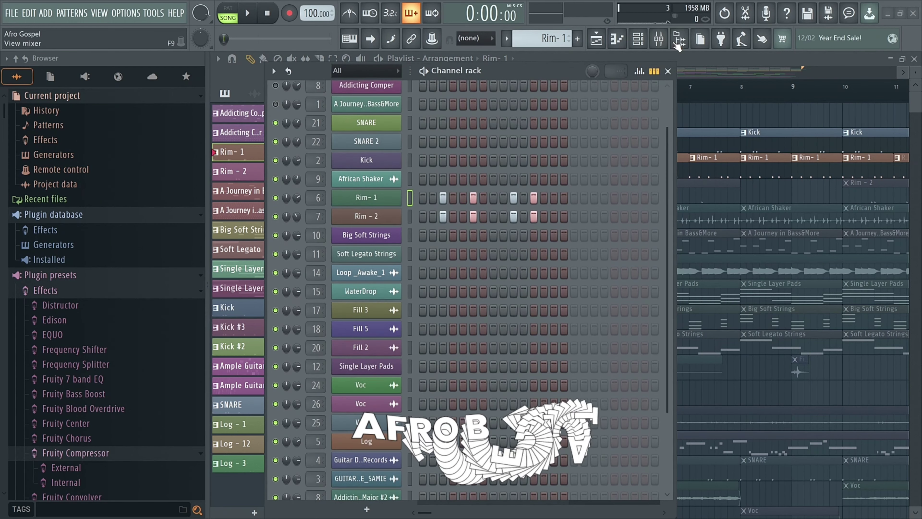
click(668, 70)
- Solo track 2 and play the Kick #2 pattern while viewing its steps in the channel rack
click(396, 138)
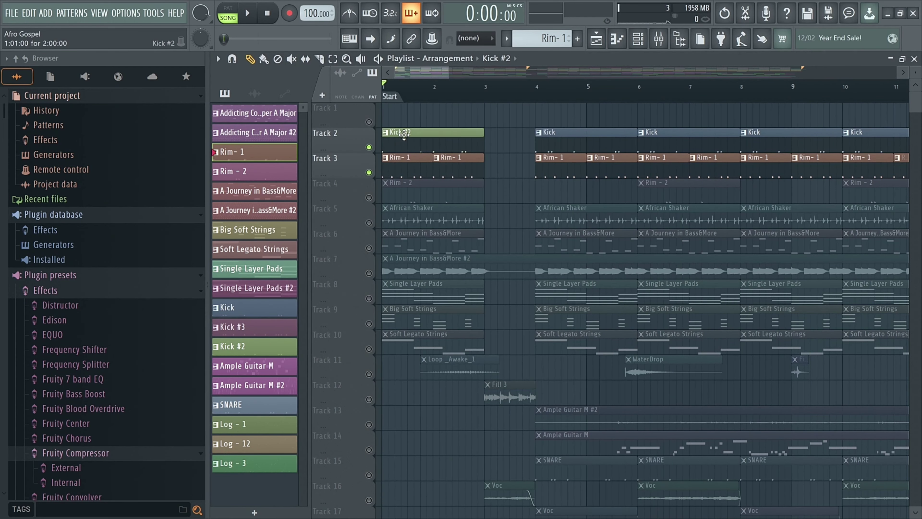
right_click(368, 147)
key(space)
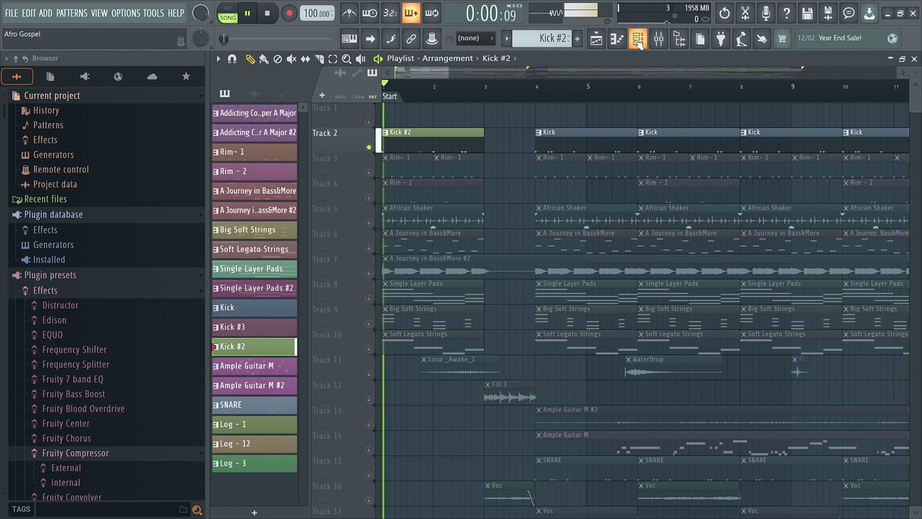
click(638, 38)
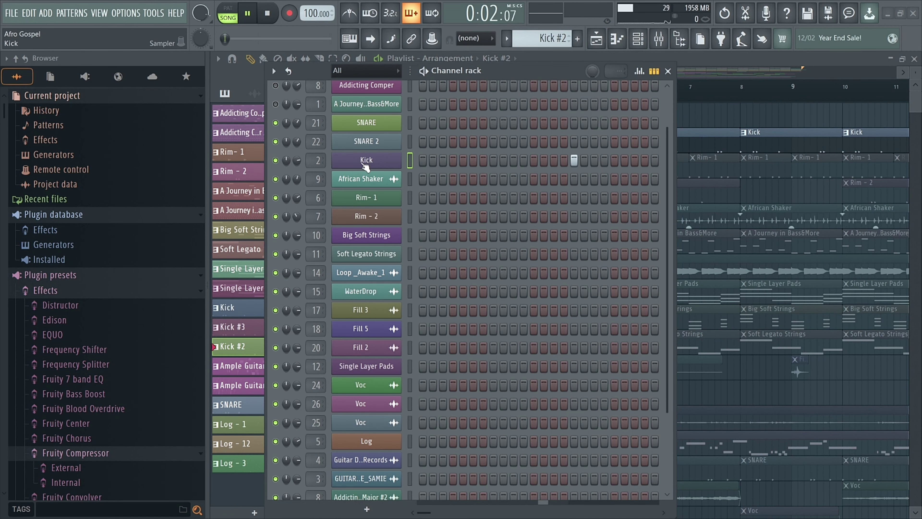
key(space)
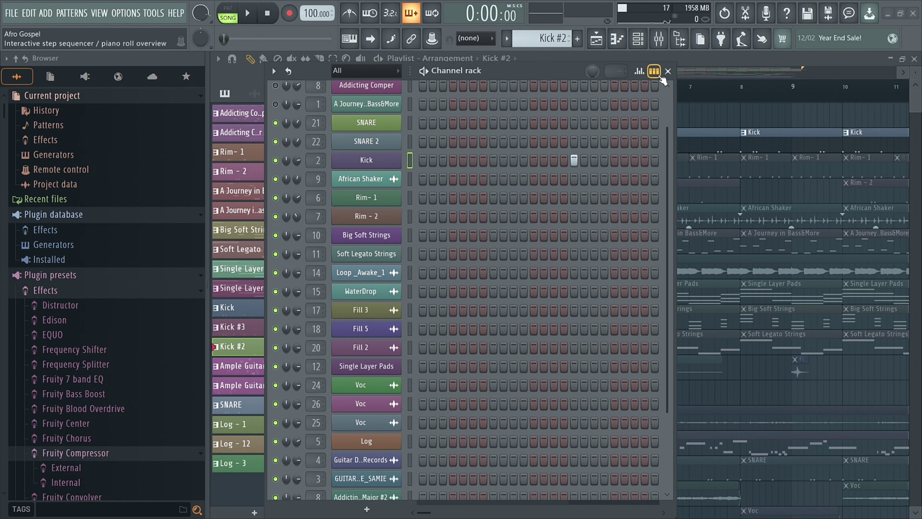
key(F6)
- Unmute tracks 3 and 5 and play the kick, Rim- 1 and African Shaker together
click(369, 173)
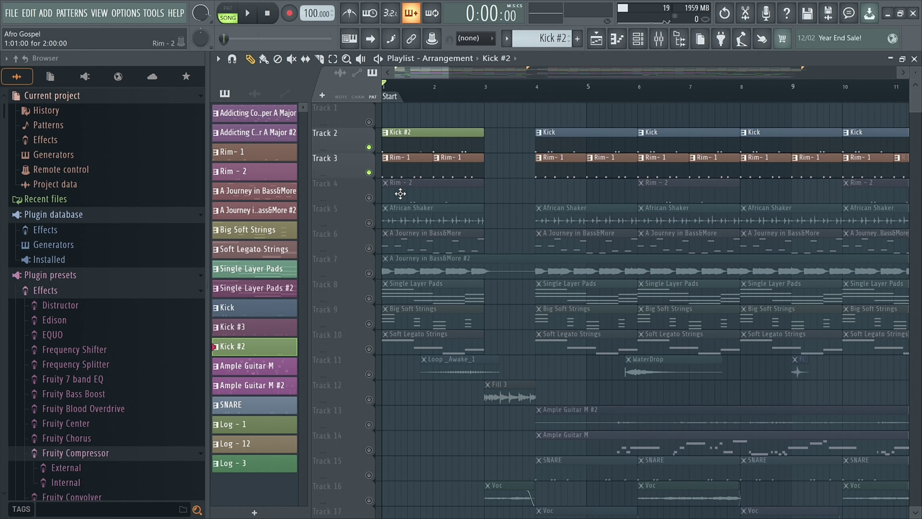
click(368, 223)
key(space)
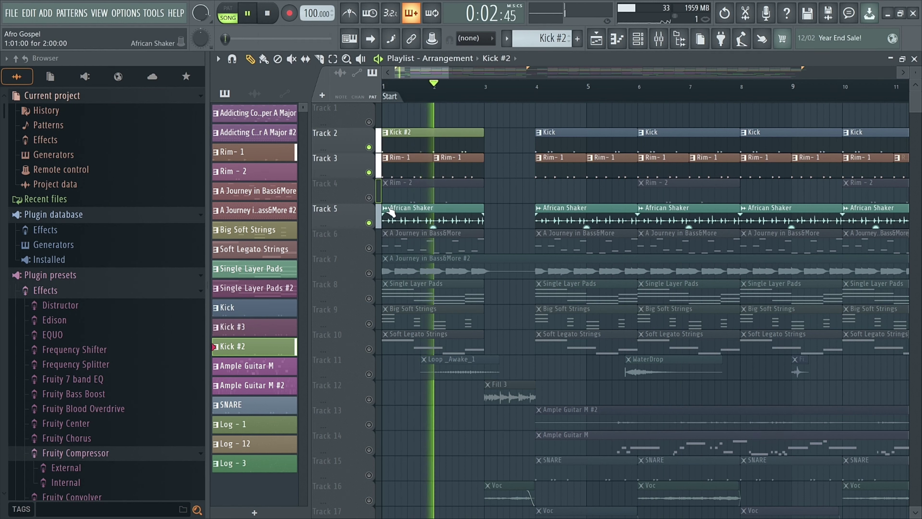
key(space)
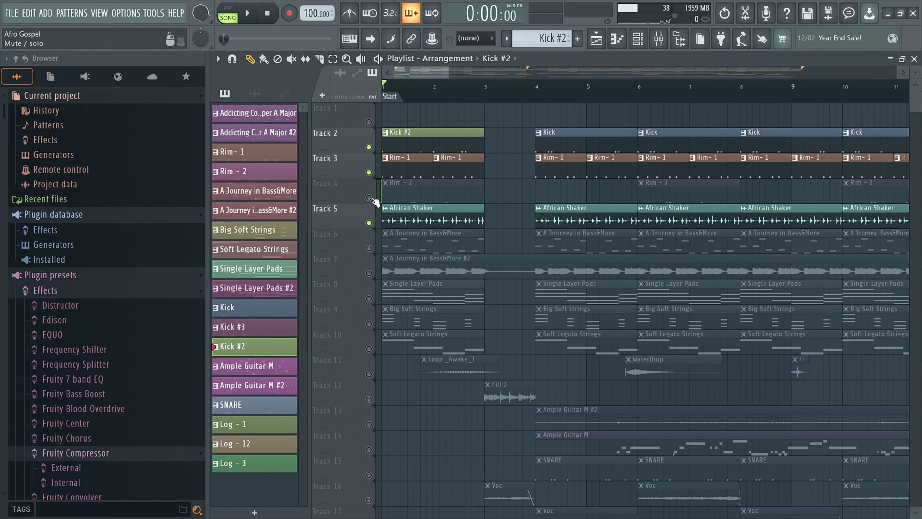
- Unmute track 4 and review the Rim - 2 pattern's steps, sampler settings and sound in playback with the other drums
click(371, 197)
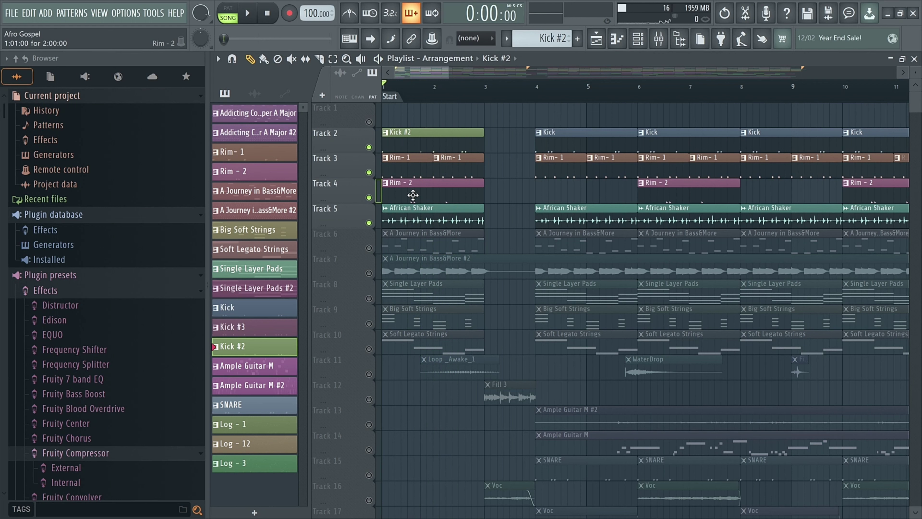
scroll(392, 190, up, 4)
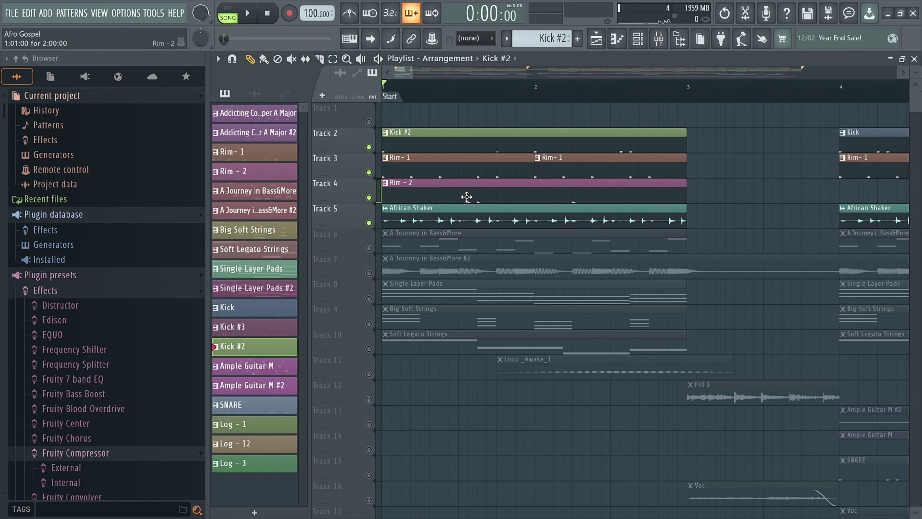
click(505, 199)
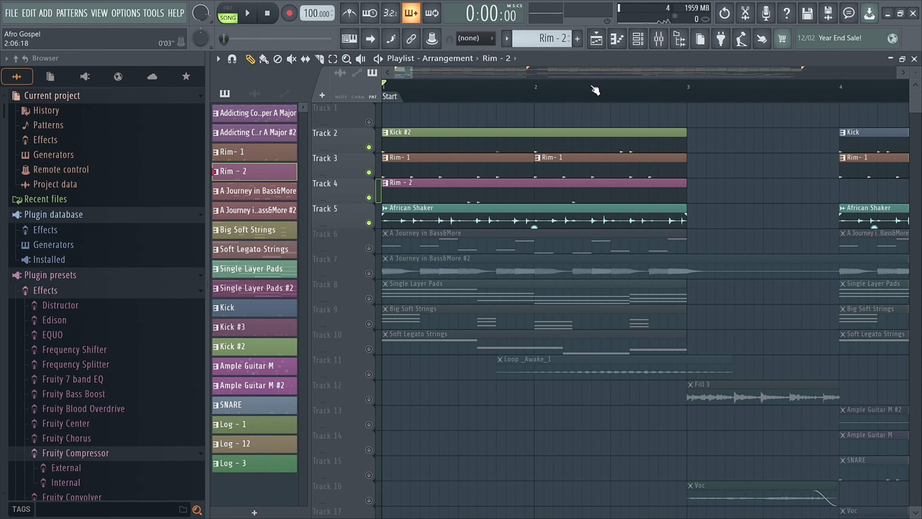
click(640, 40)
click(375, 219)
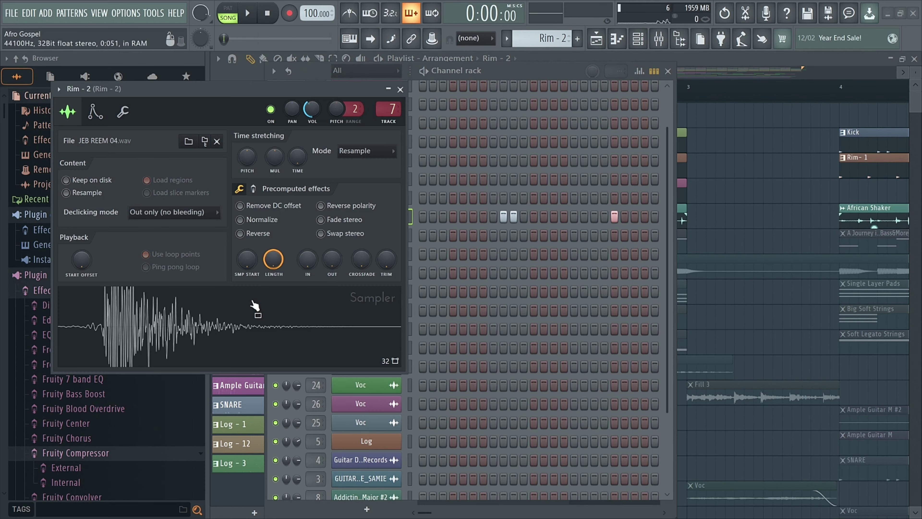
click(401, 90)
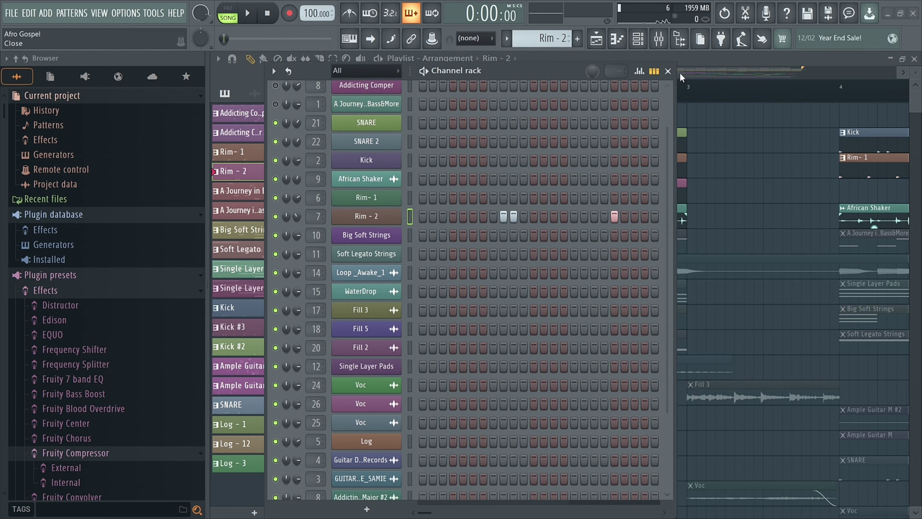
click(668, 71)
key(space)
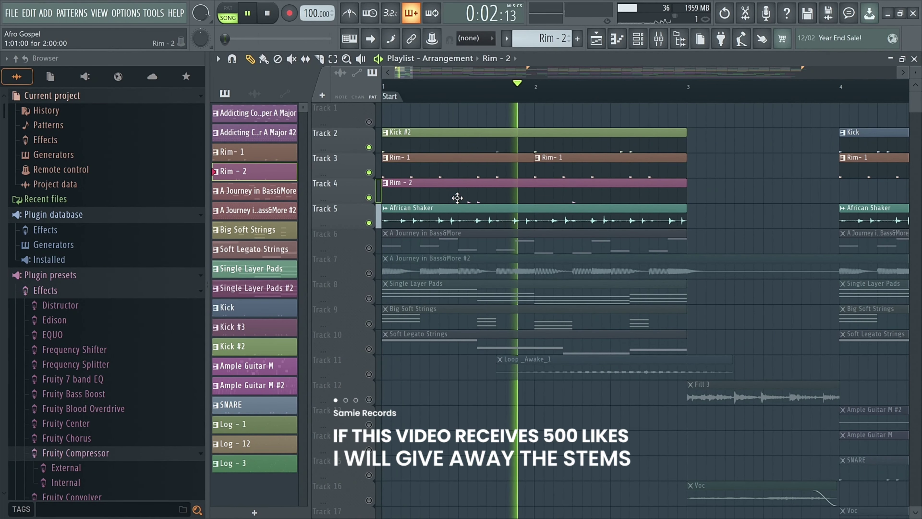
key(space)
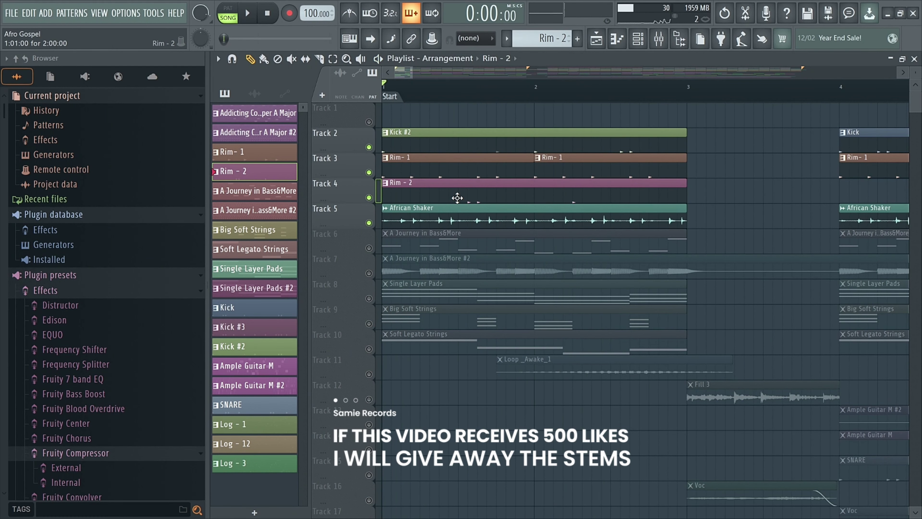
- Unmute track 7 and play the drums together with the A Journey in Bass&More #2 audio
click(369, 273)
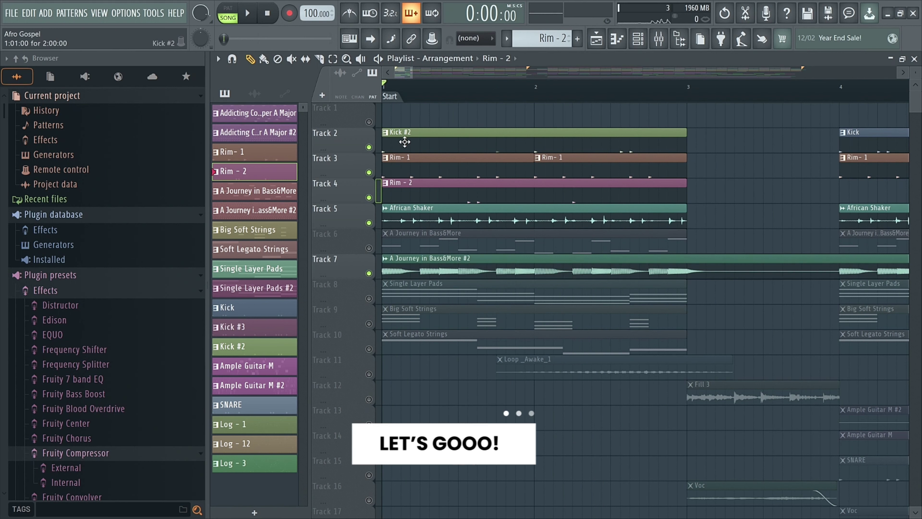
key(space)
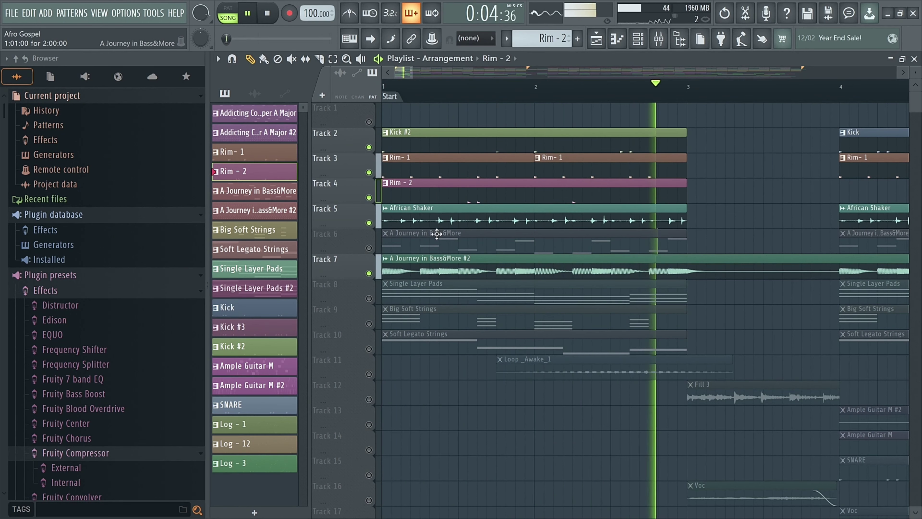
key(space)
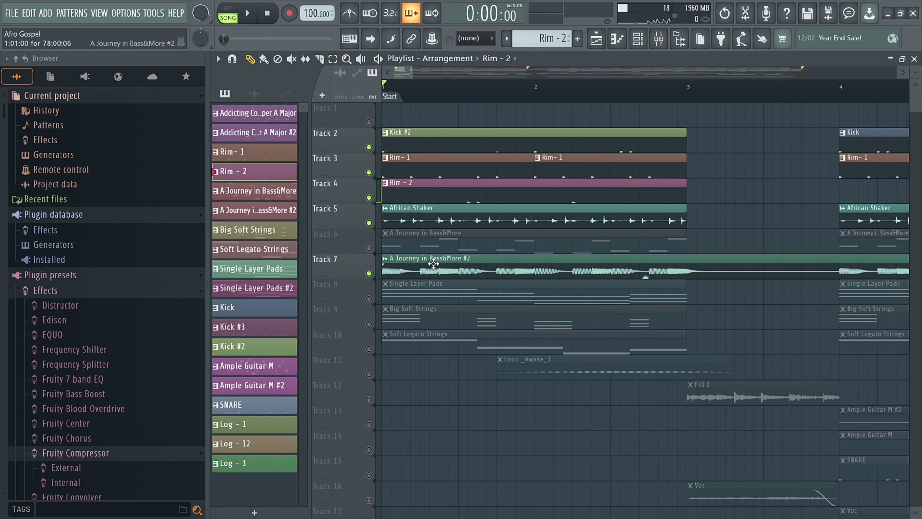
- Solo track 6 and unmute the A Journey in Bass&More channel and its first playlist clip
right_click(369, 248)
click(425, 244)
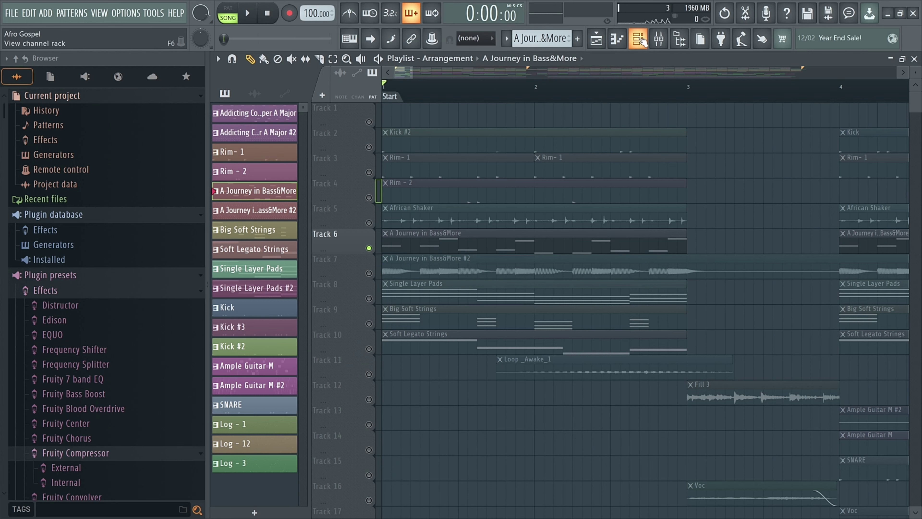
key(F6)
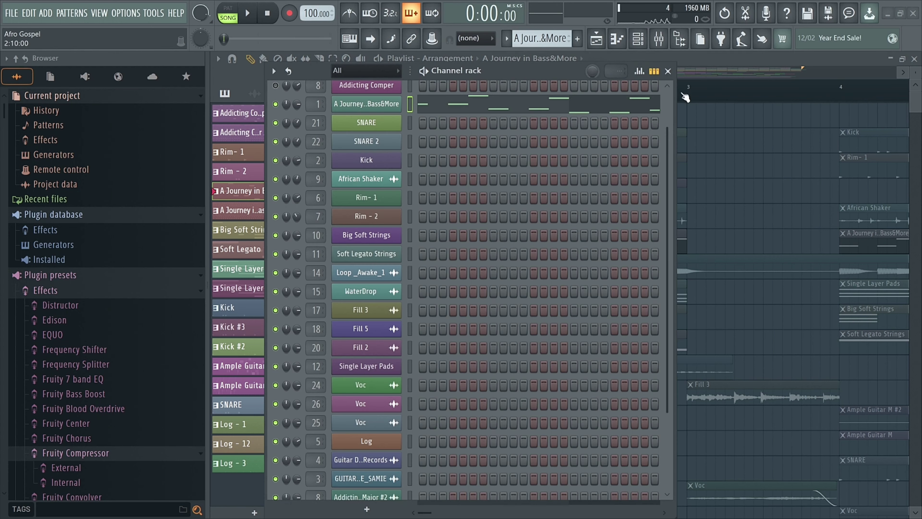
click(668, 72)
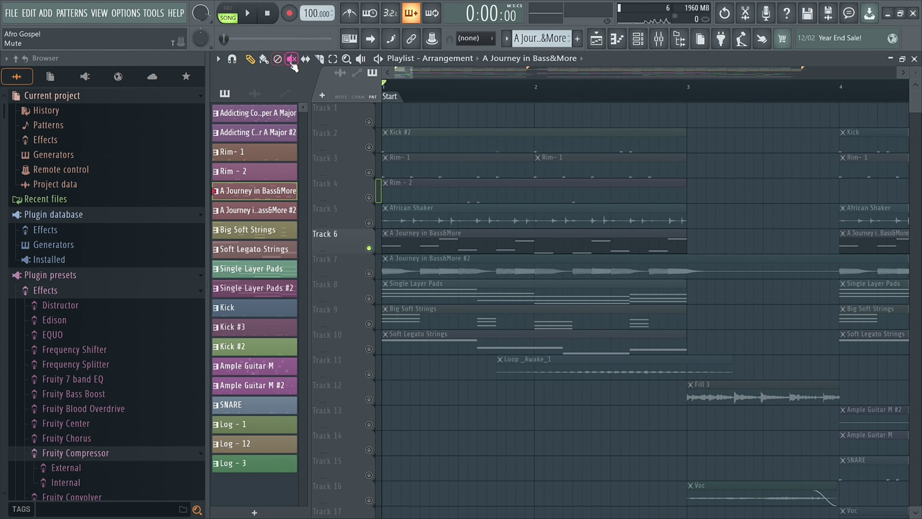
click(456, 248)
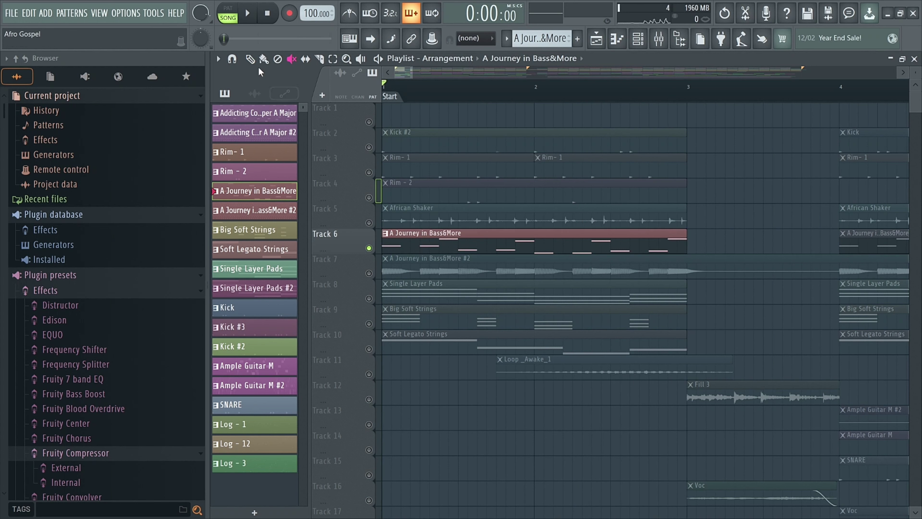
- Open the A Journey in Bass&More clip in the piano roll and play its notes in song mode
double_click(461, 240)
scroll(394, 185, up, 2)
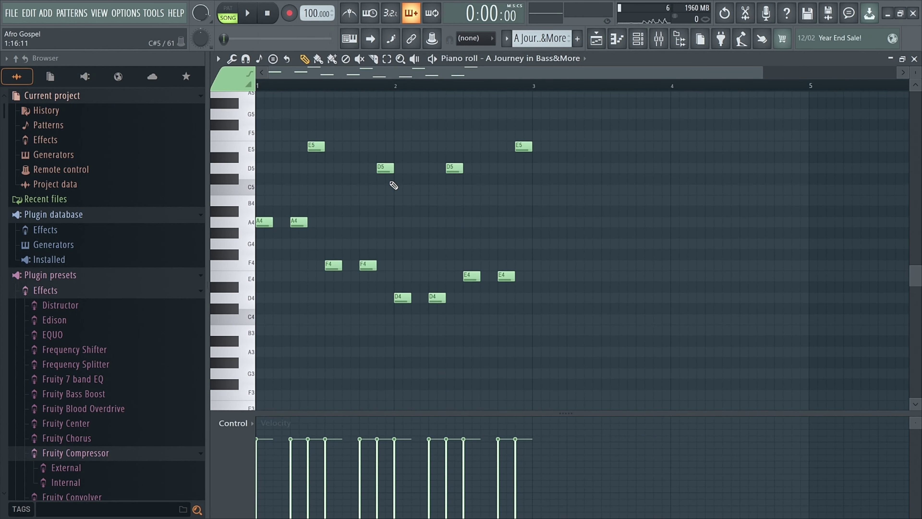
key(space)
scroll(394, 185, up, 1)
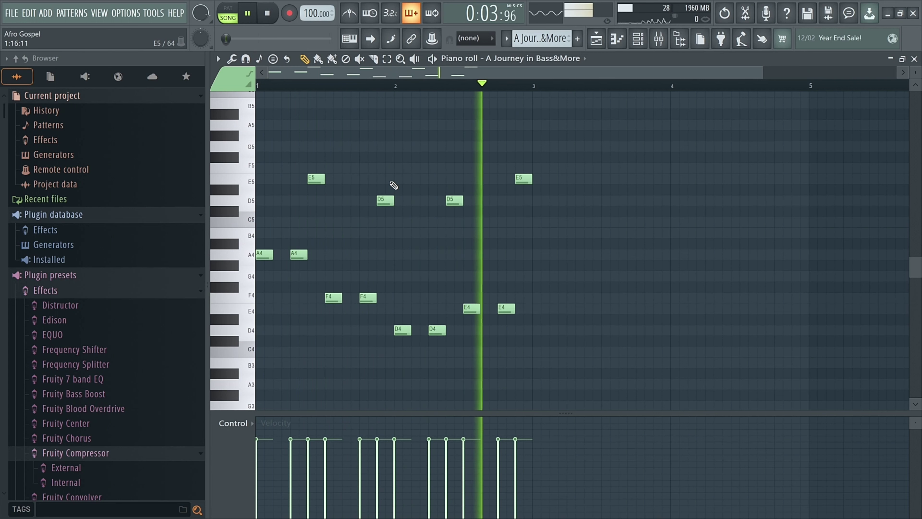
key(space)
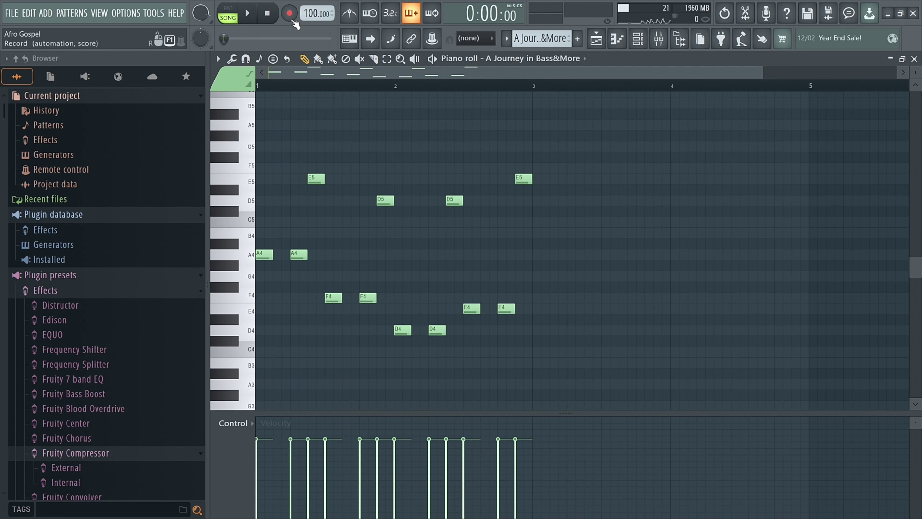
- Play the A Journey in Bass&More notes in pattern mode, and switch back to song mode
key(l)
key(space)
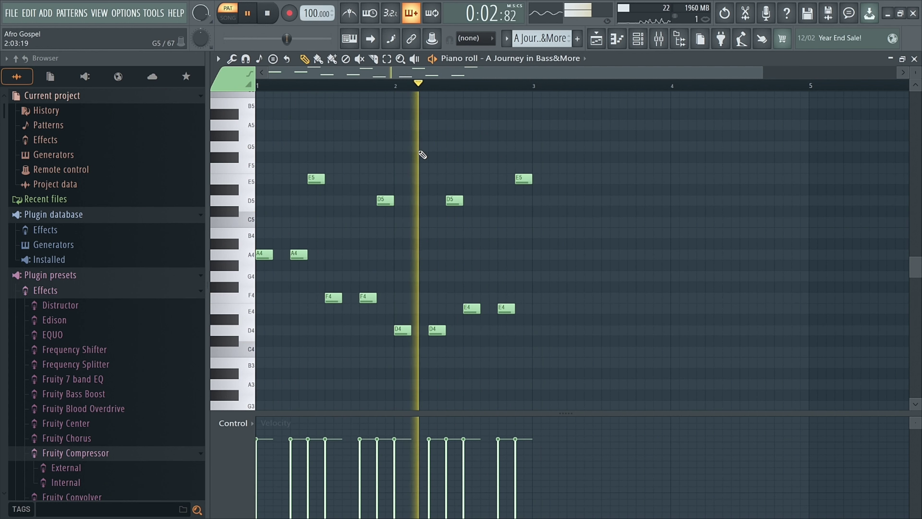
key(space)
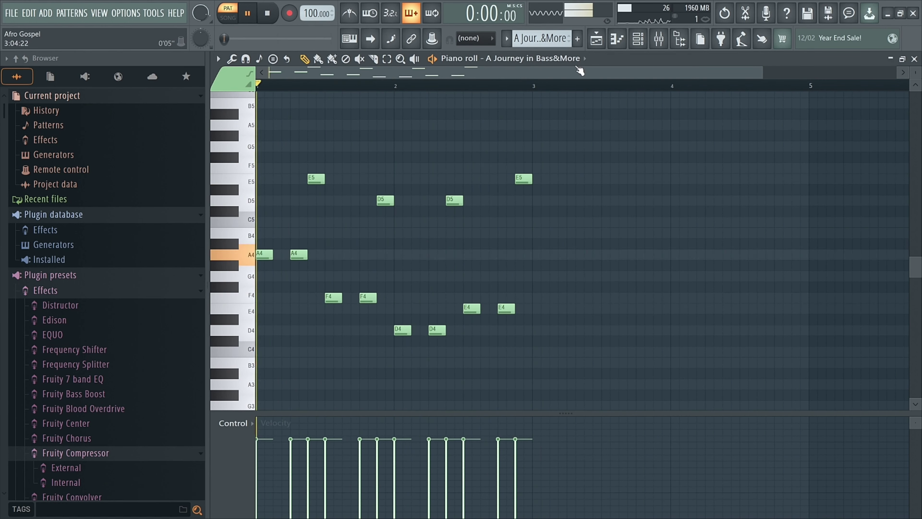
key(l)
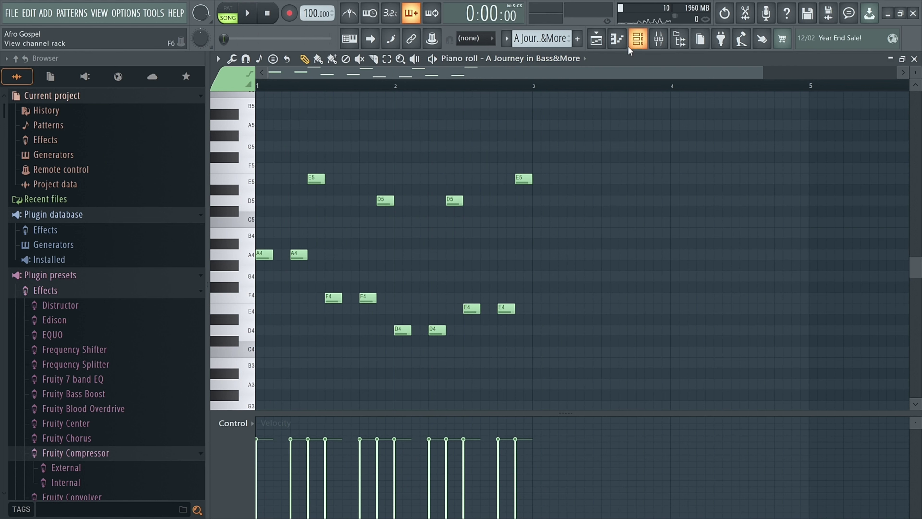
- Return to the playlist and mute the A Journey in Bass&More channel in the channel rack
click(597, 37)
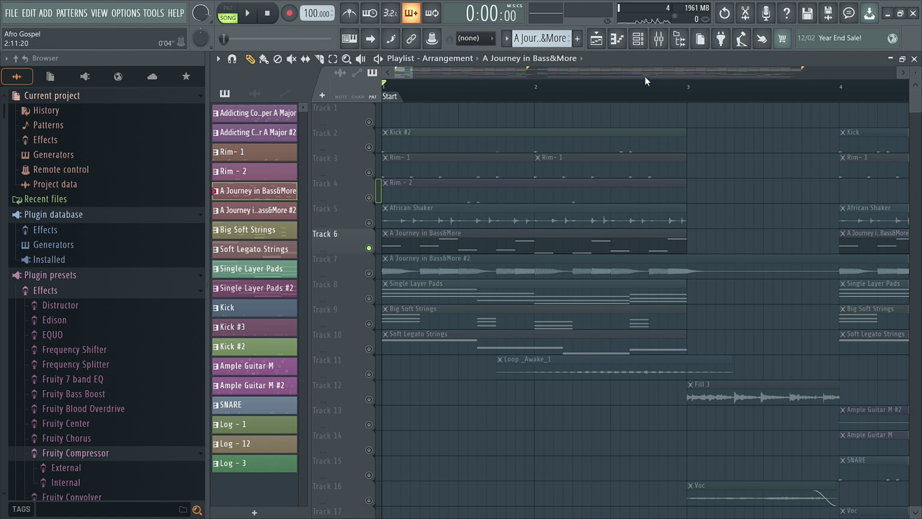
click(638, 38)
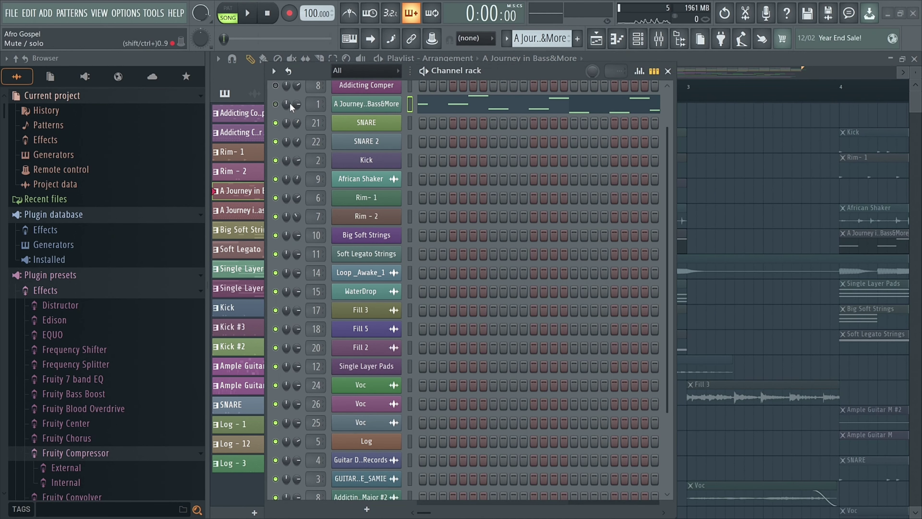
click(671, 71)
- Unmute playlist tracks 2 to 5 to bring back the kick, both rims and the African Shaker
click(369, 197)
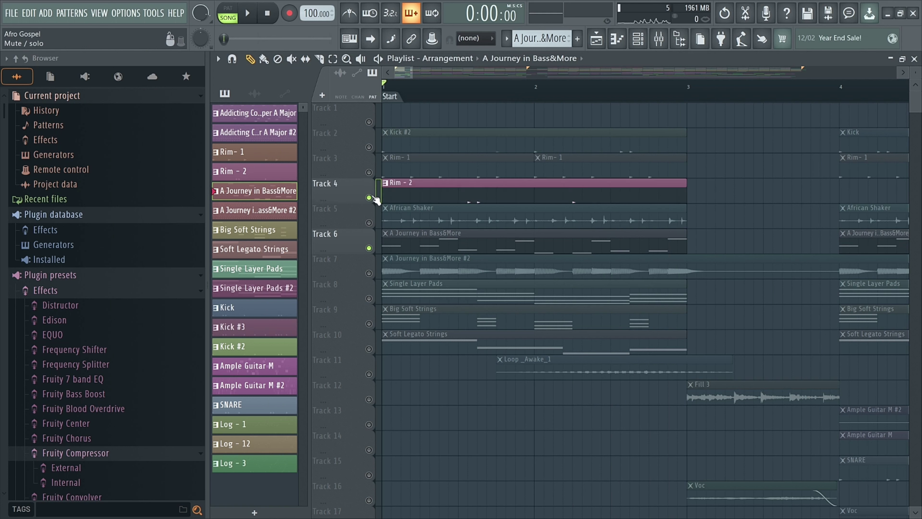
click(374, 173)
click(375, 150)
click(369, 223)
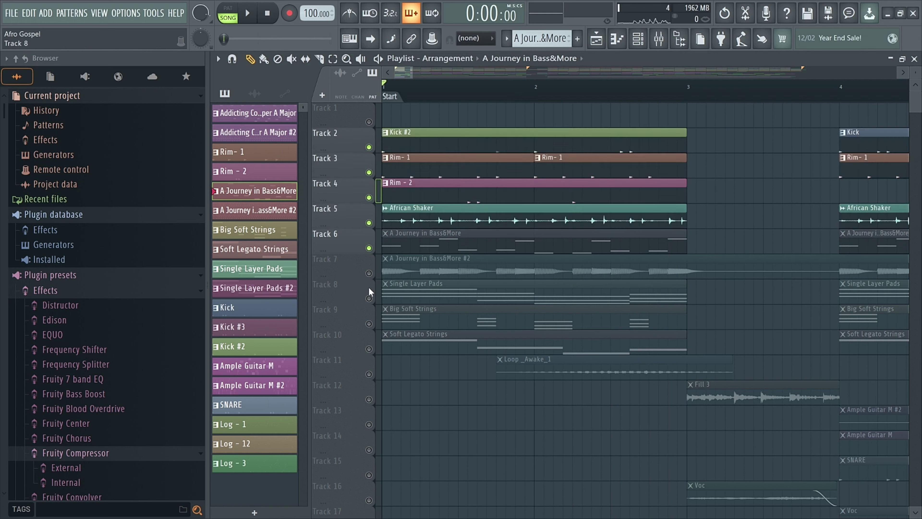
- Unmute the Single Layer Pads on track 8, play the arrangement with them, and unmute the Big Soft Strings on track 9
click(369, 298)
click(427, 296)
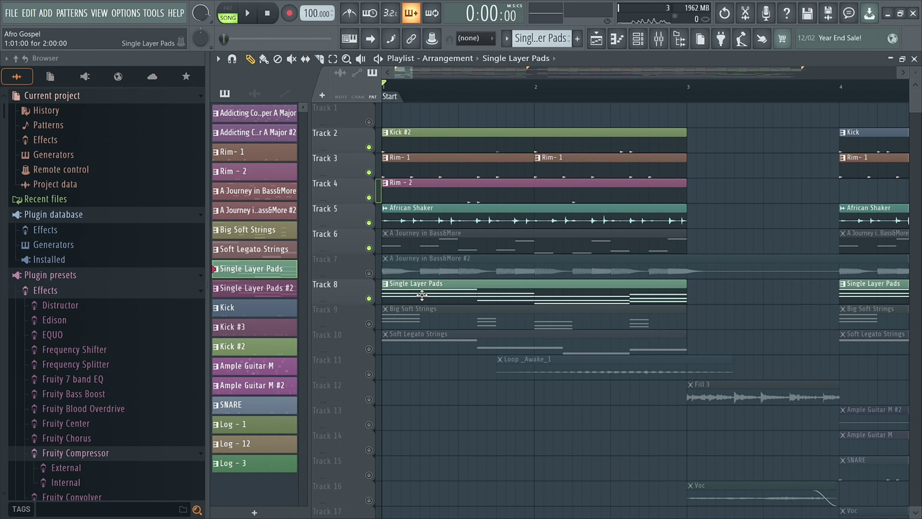
key(space)
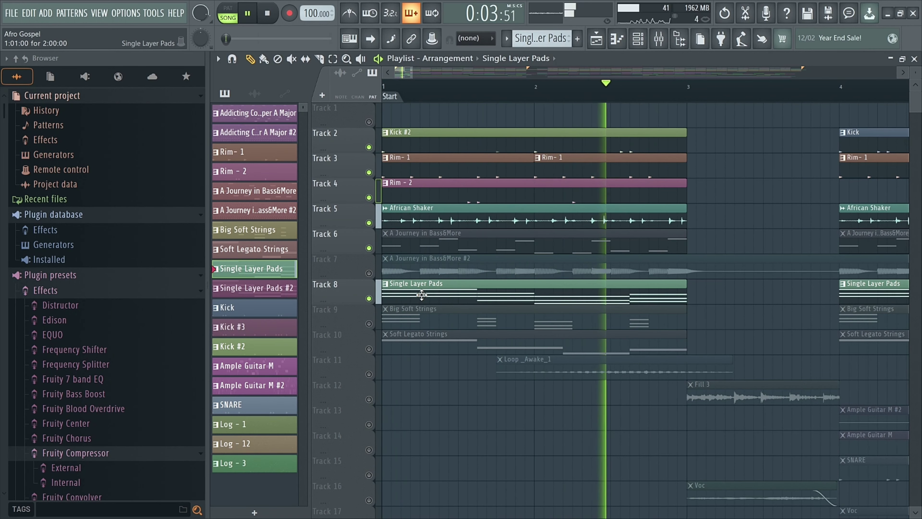
key(space)
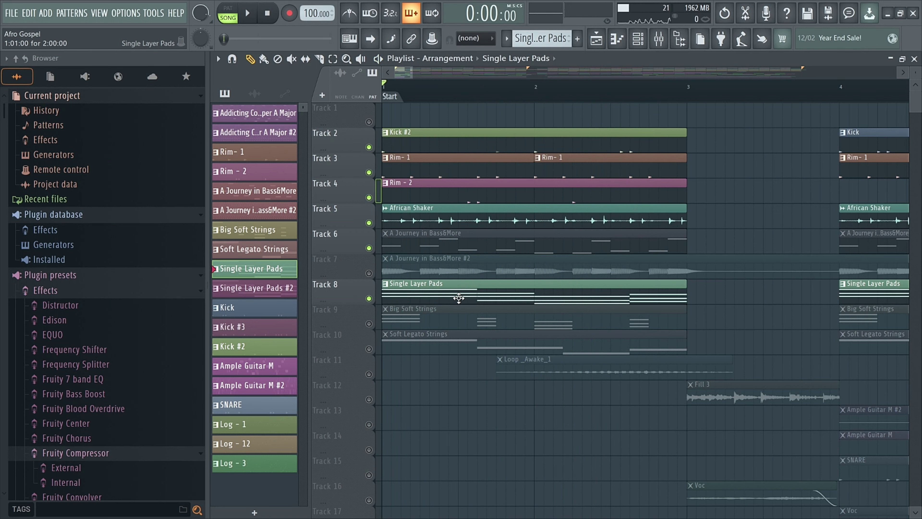
click(369, 323)
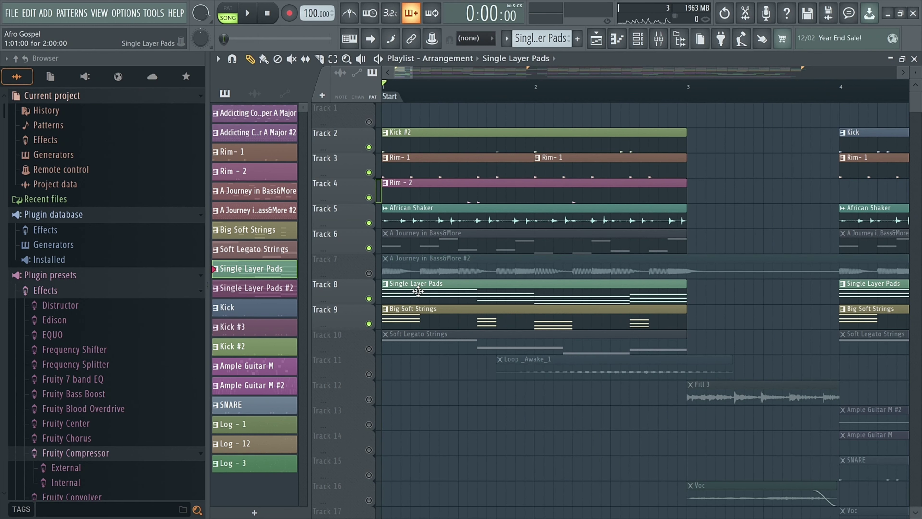
- Inspect the Nexus preset used by the Single Layer Pads channel, and close the plugin and channel rack
click(638, 38)
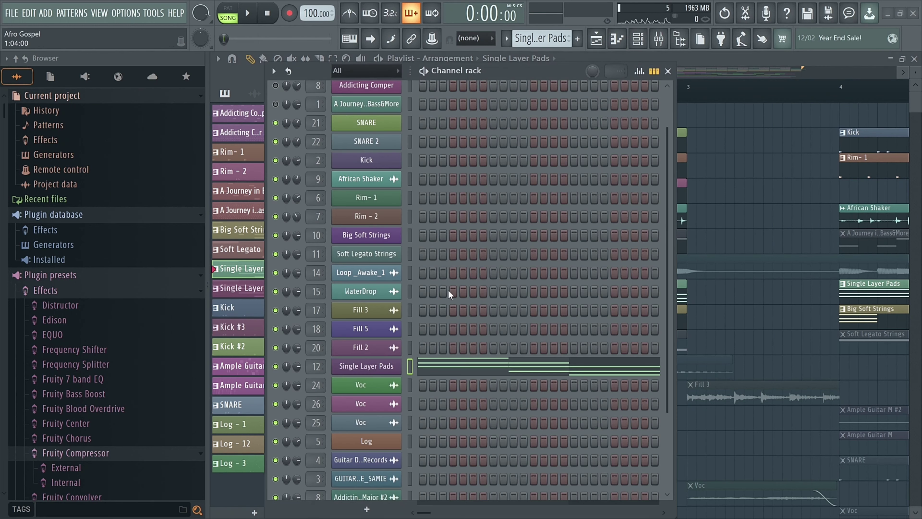
click(366, 366)
drag(220, 173, 254, 175)
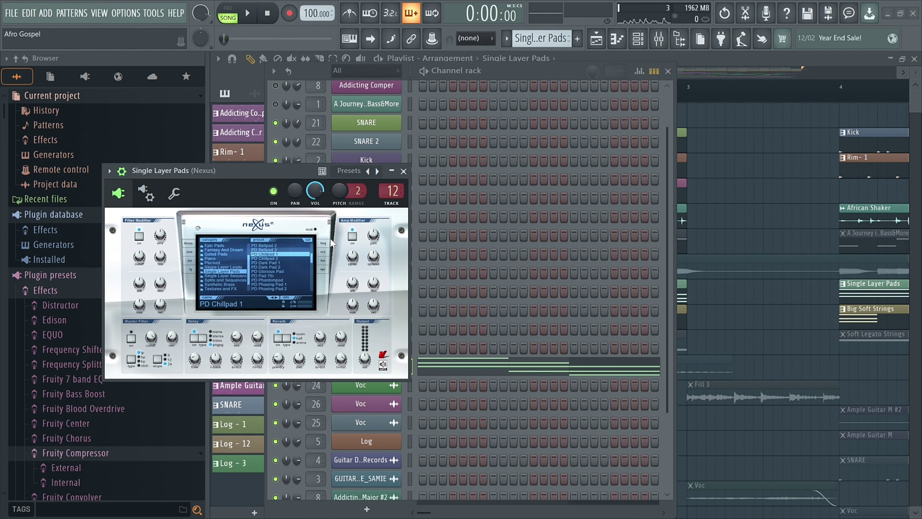
click(403, 171)
click(668, 71)
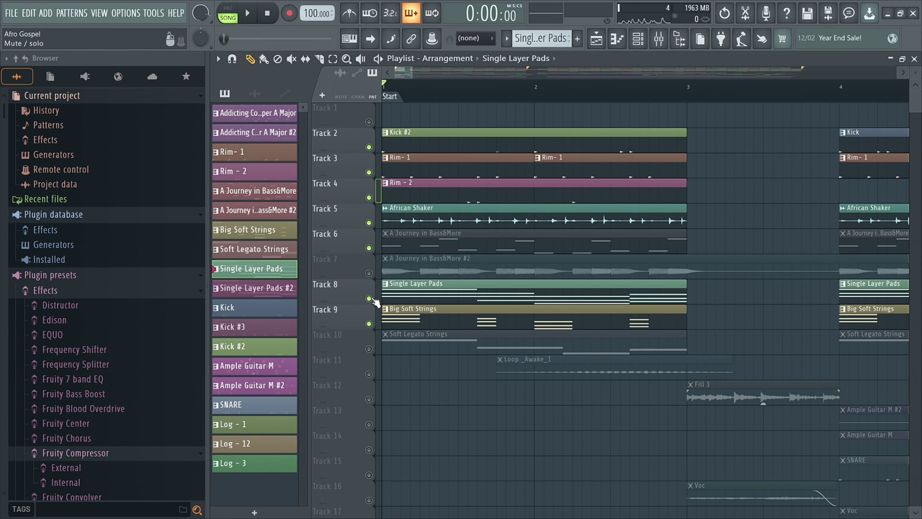
- Play the arrangement with the Big Soft Strings included, select their clip on track 9, and stop playback
key(space)
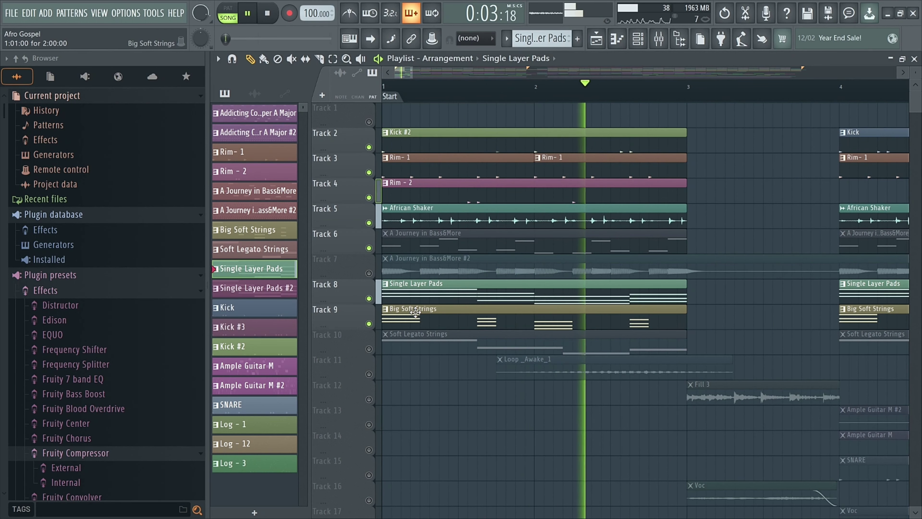
click(415, 312)
key(space)
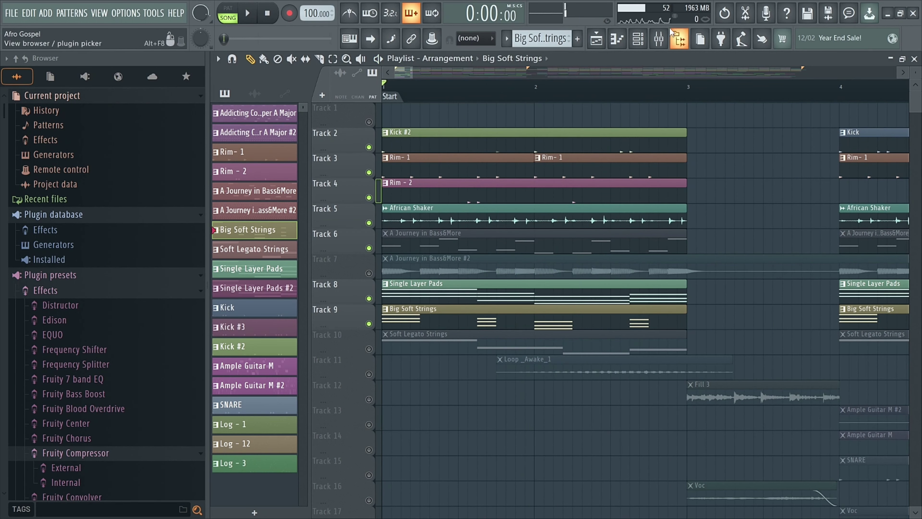
- Examine the Big Soft Strings channel's Xpand!2 patch and its sound categories without changing the patch, and return to the playlist
click(639, 40)
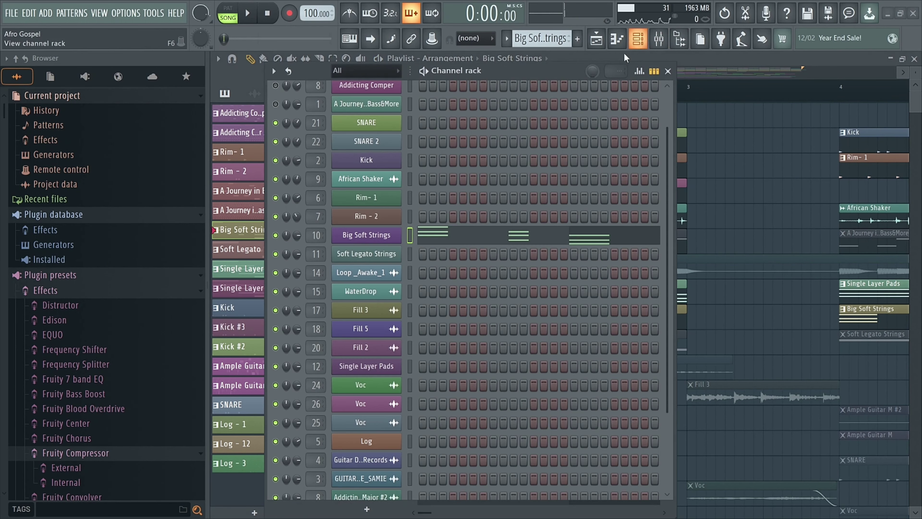
click(379, 239)
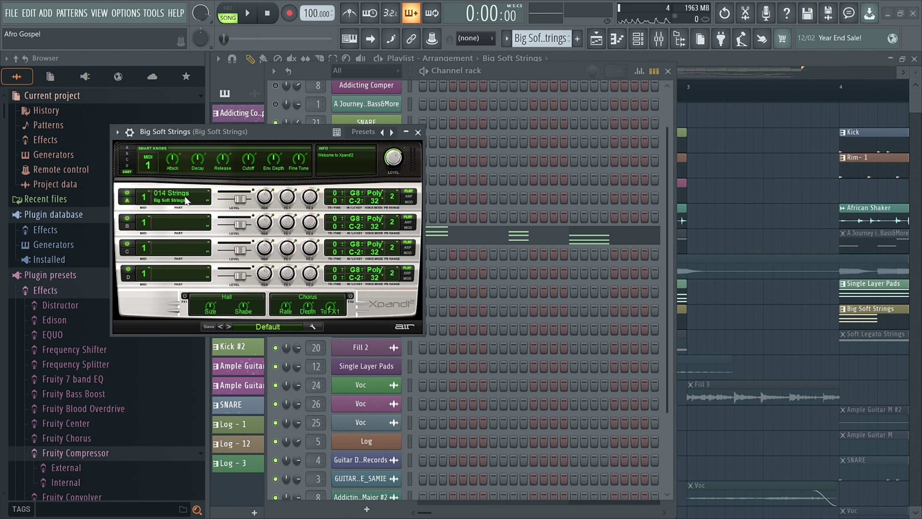
click(194, 203)
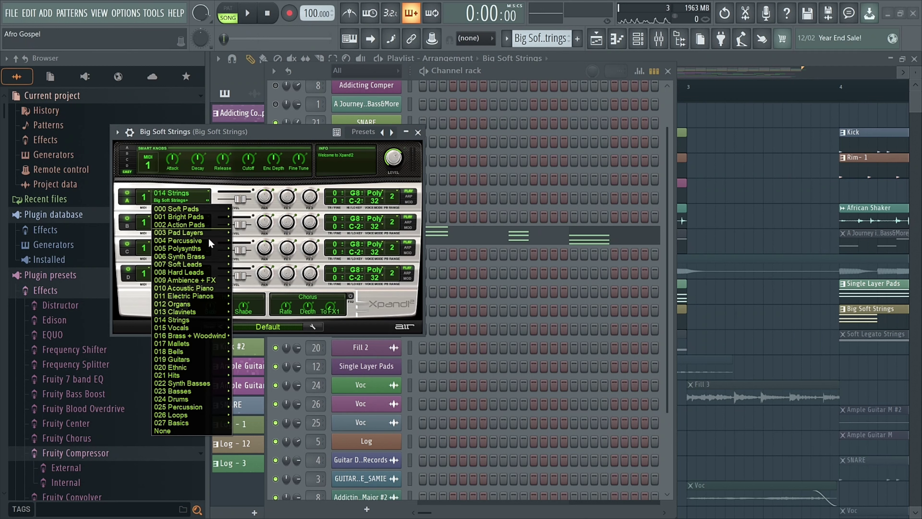
click(316, 138)
click(419, 133)
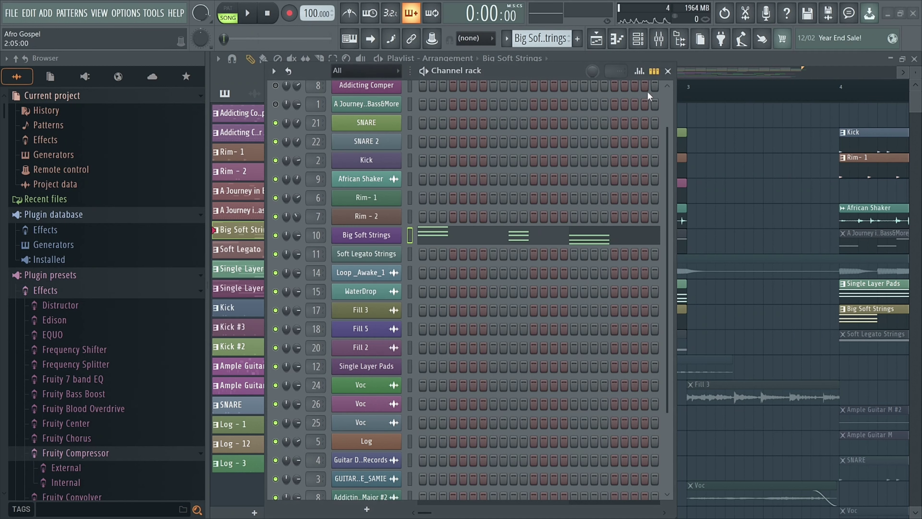
click(668, 71)
- Unmute the effects on track 11 and play the arrangement from the start of the Loop _Awake_1 clip
scroll(453, 304, down, 3)
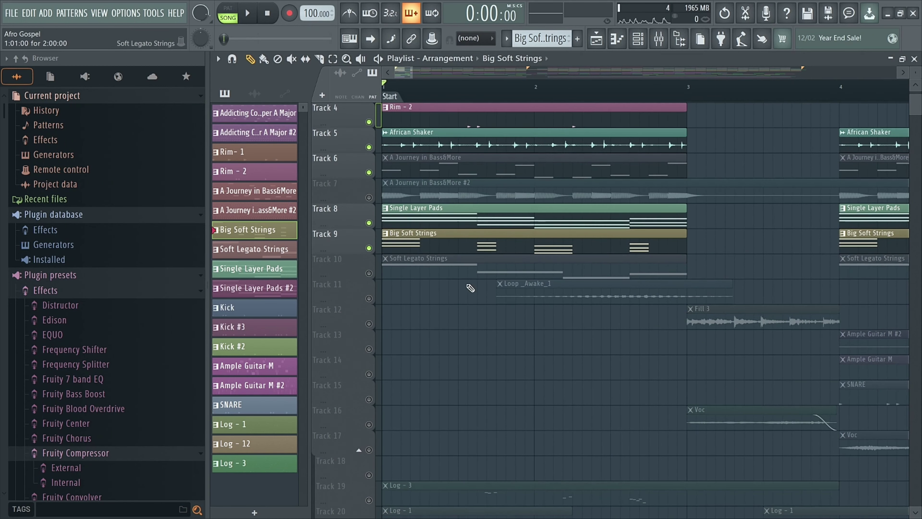
scroll(453, 304, down, 3)
click(369, 298)
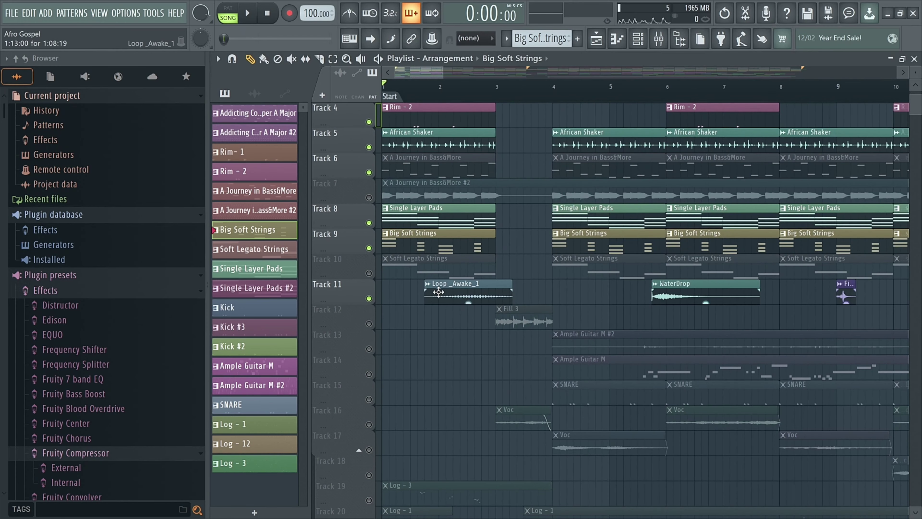
click(425, 94)
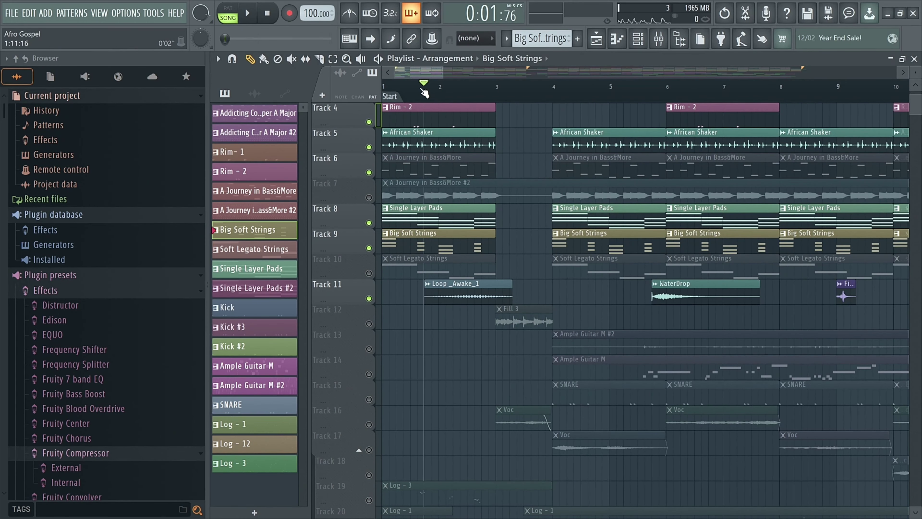
key(space)
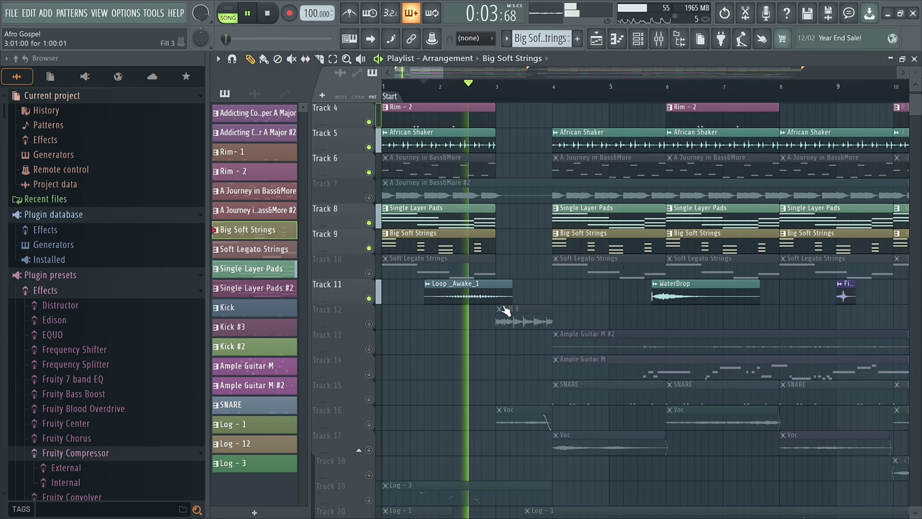
key(space)
- Unmute the Fill 3 clip's track 12 and play the fill from just before bar 3
click(369, 323)
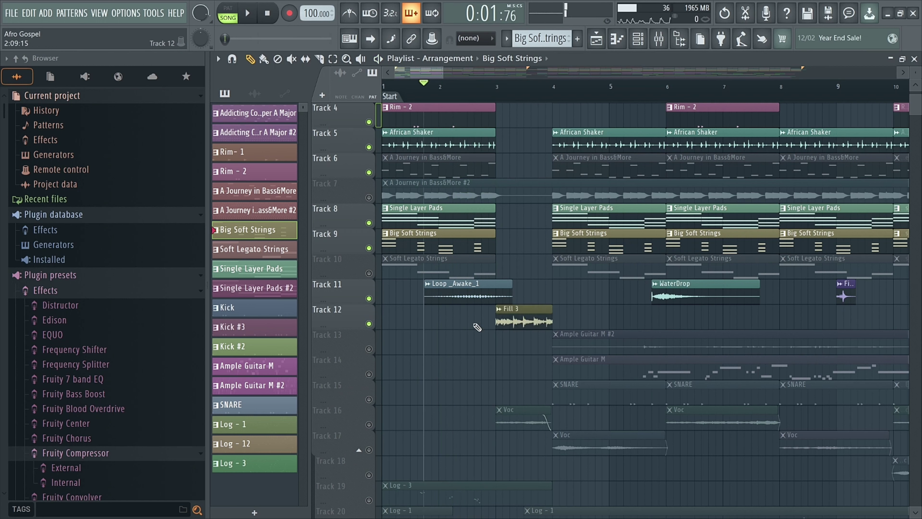
click(496, 95)
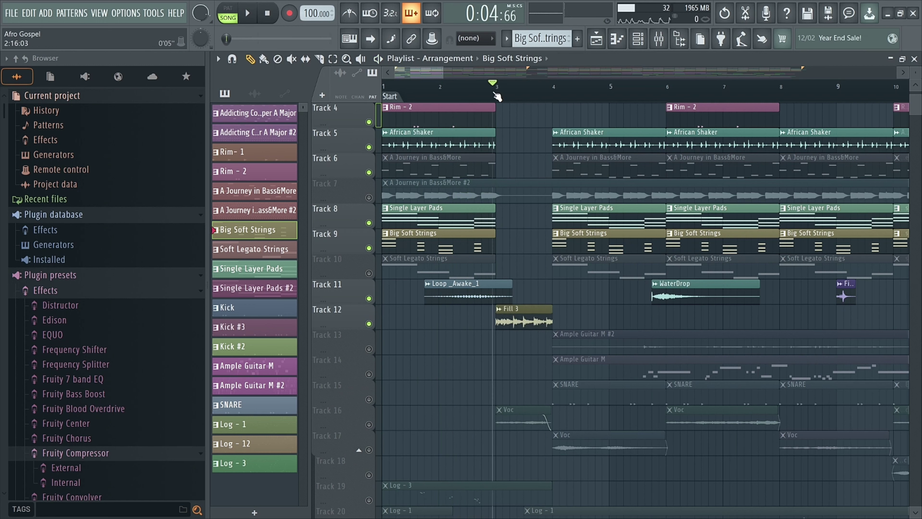
key(space)
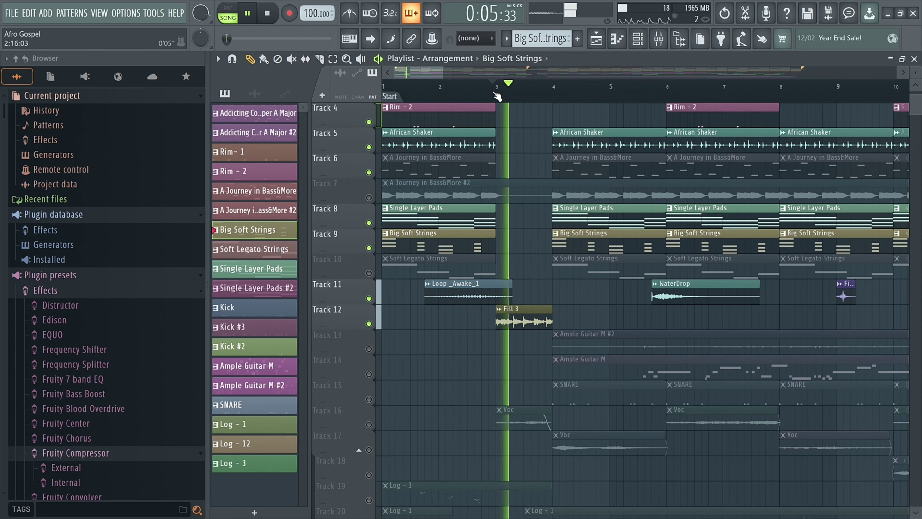
key(space)
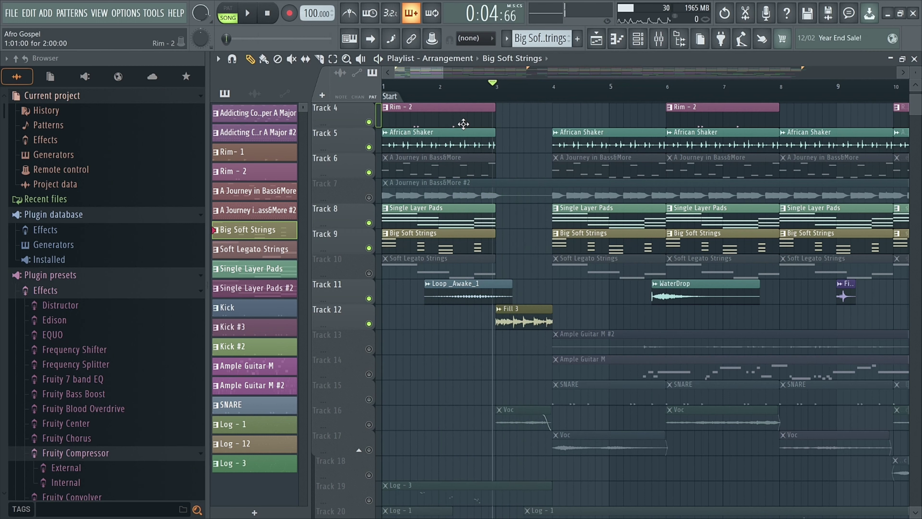
- Play the arrangement from the beginning through the drum fill into bar 4, and stop playback
scroll(442, 122, up, 3)
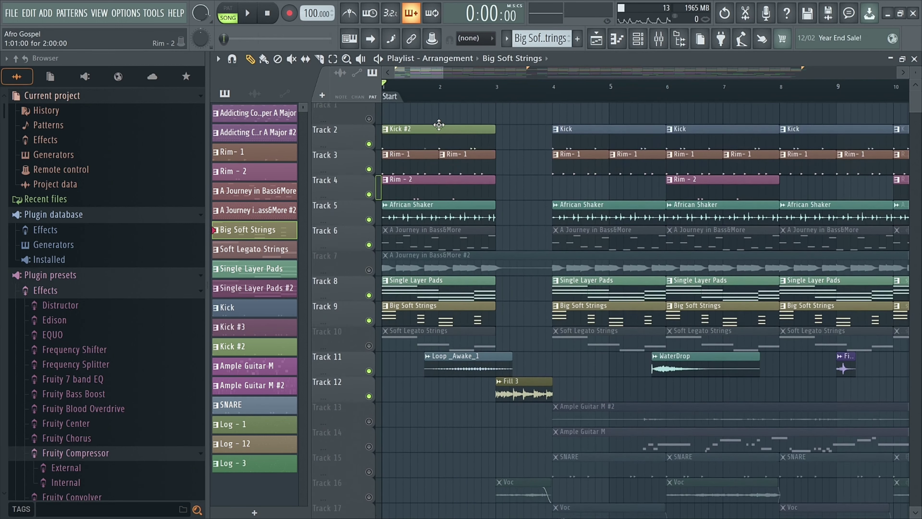
key(space)
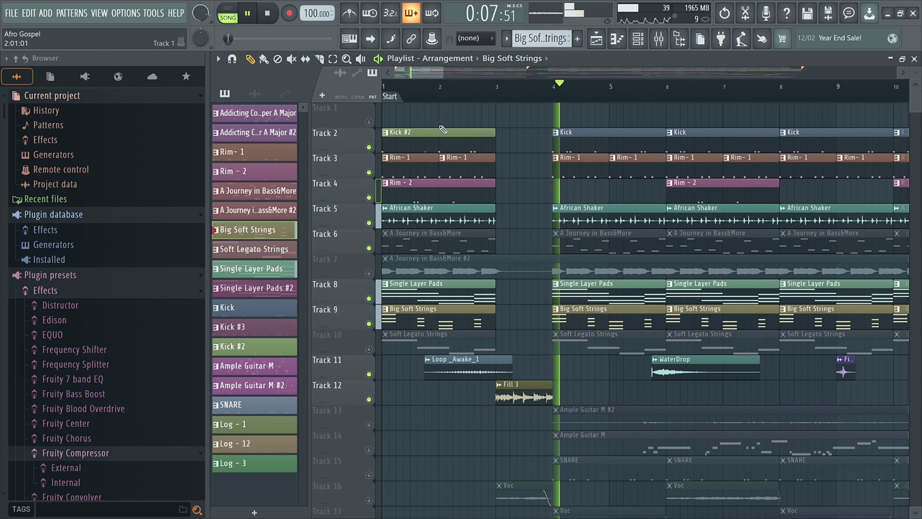
key(space)
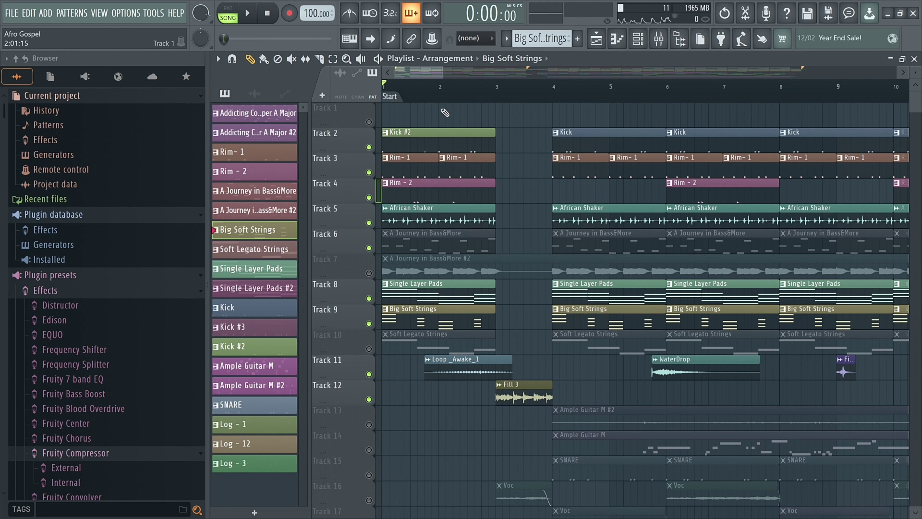
- Unmute the A Journey in Bass&More #2 bass audio on track 7 and play the arrangement briefly with it
scroll(373, 178, down, 4)
click(370, 172)
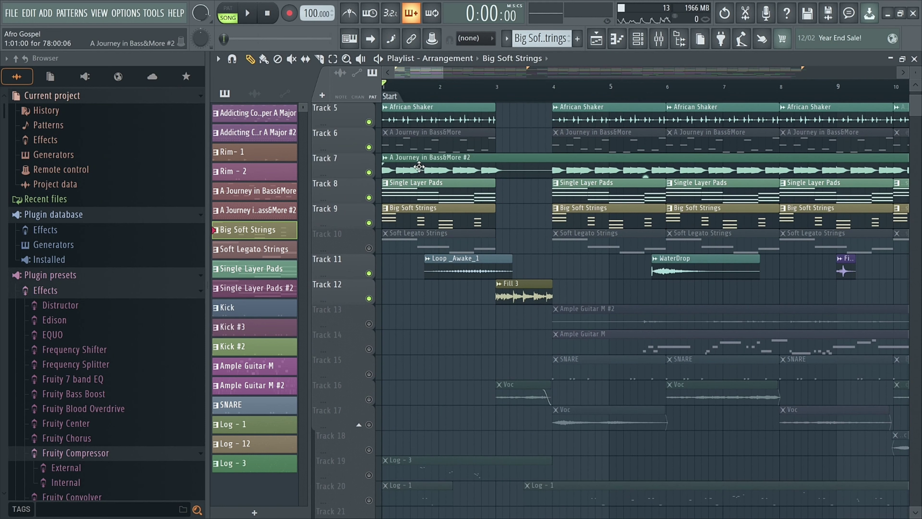
key(space)
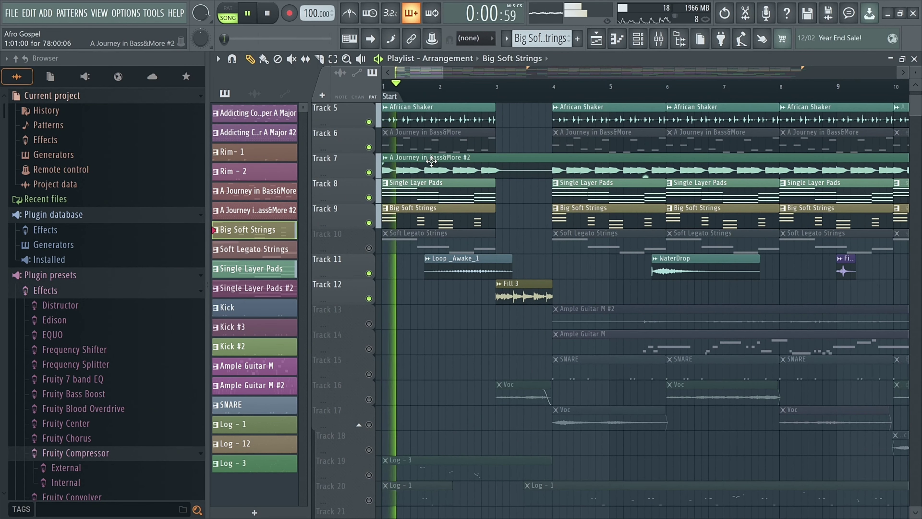
scroll(431, 161, down, 3)
scroll(428, 174, down, 5)
key(space)
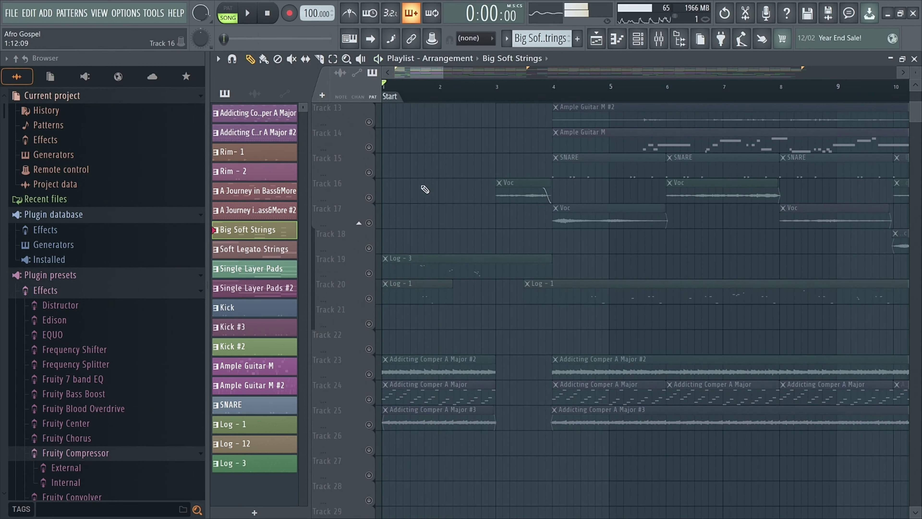
- Unmute the Log - 3 pattern on track 19 and play the arrangement with it
scroll(374, 290, down, 2)
click(369, 223)
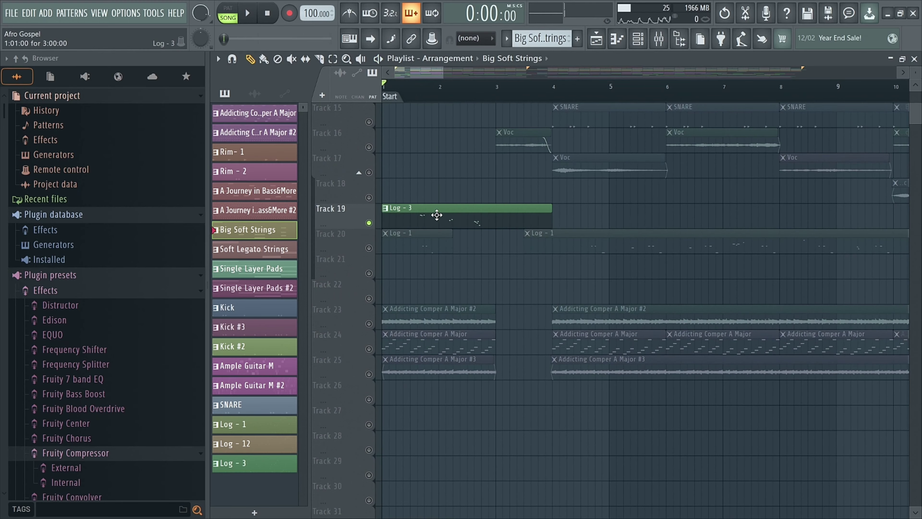
key(space)
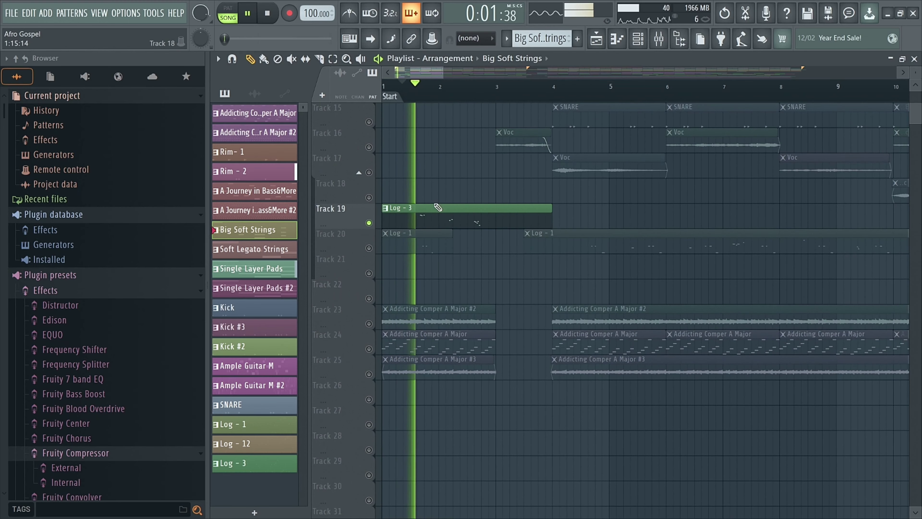
key(space)
- Unmute the Log - 1 pattern on track 20 and play both log parts together
click(369, 248)
key(space)
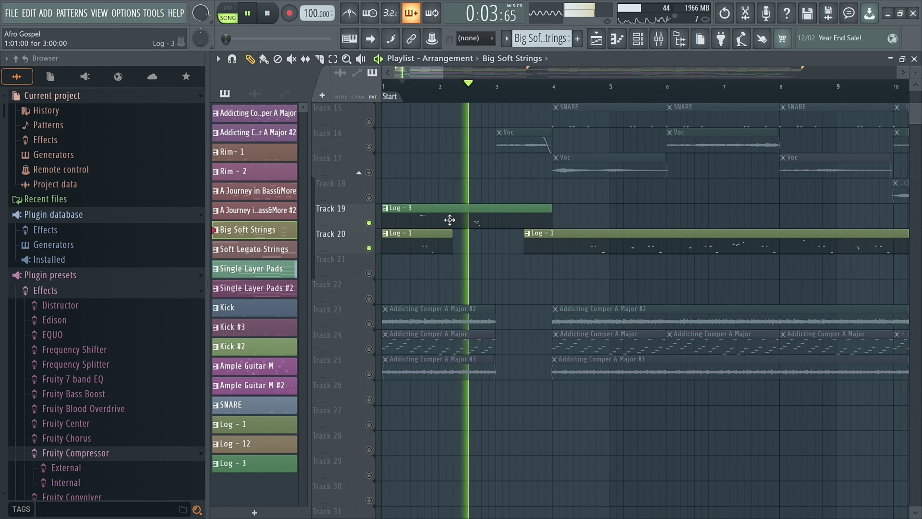
key(space)
- Select the Log - 3 pattern, view the Log channel's instrument, and close it together with the channel rack
click(454, 220)
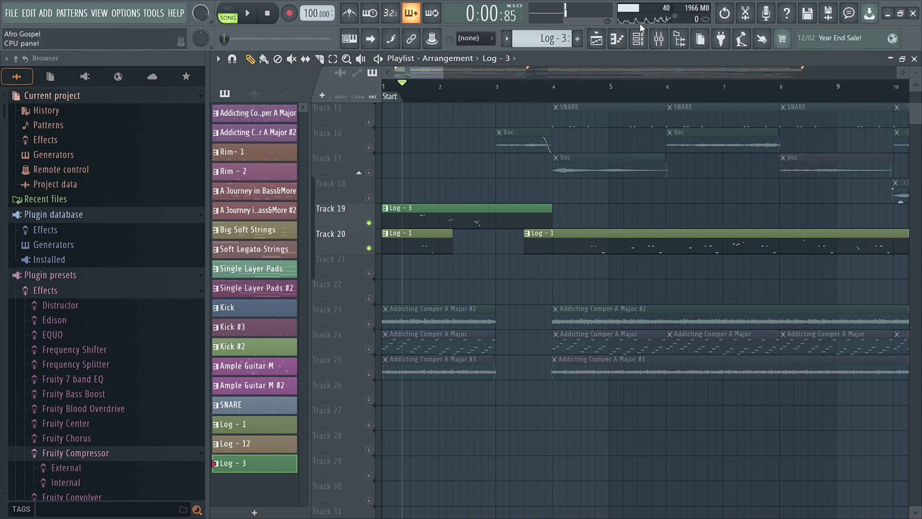
click(639, 41)
click(366, 441)
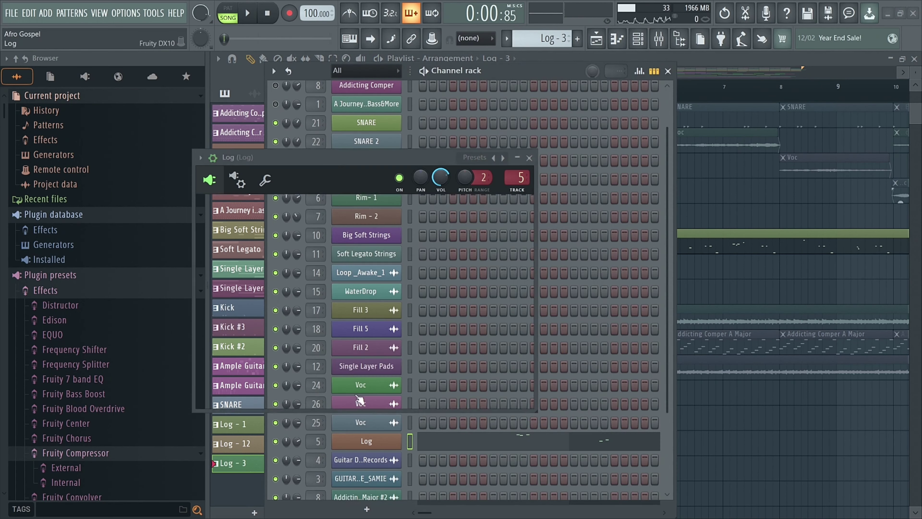
click(530, 157)
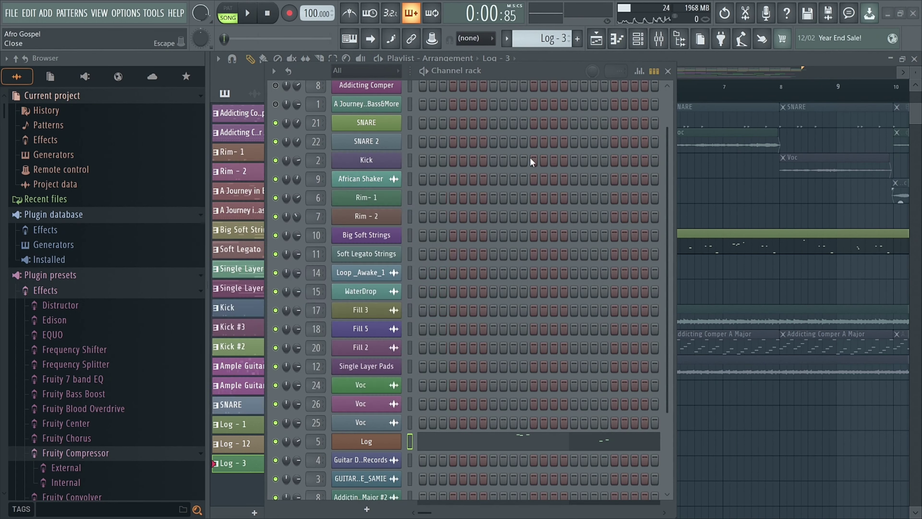
click(668, 71)
- Unmute the Addicting Comper A Major #2 audio on track 23
scroll(418, 246, down, 2)
key(space)
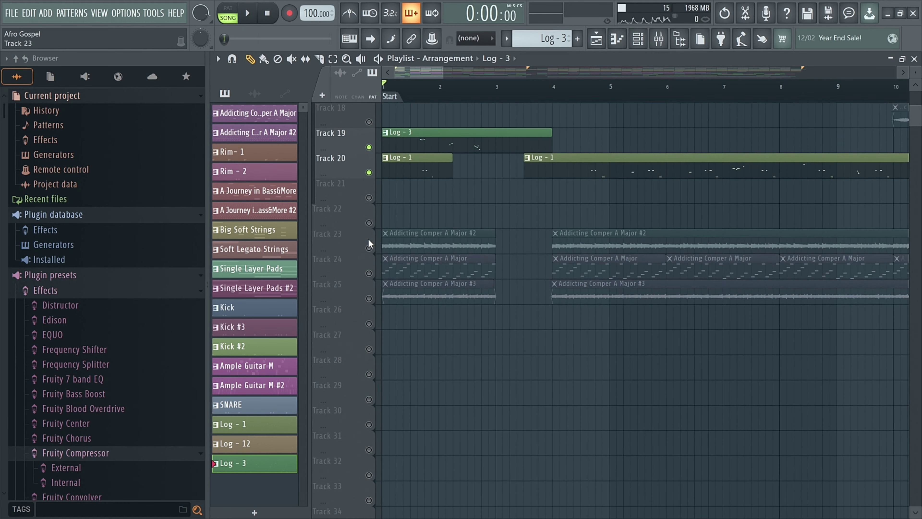
click(369, 248)
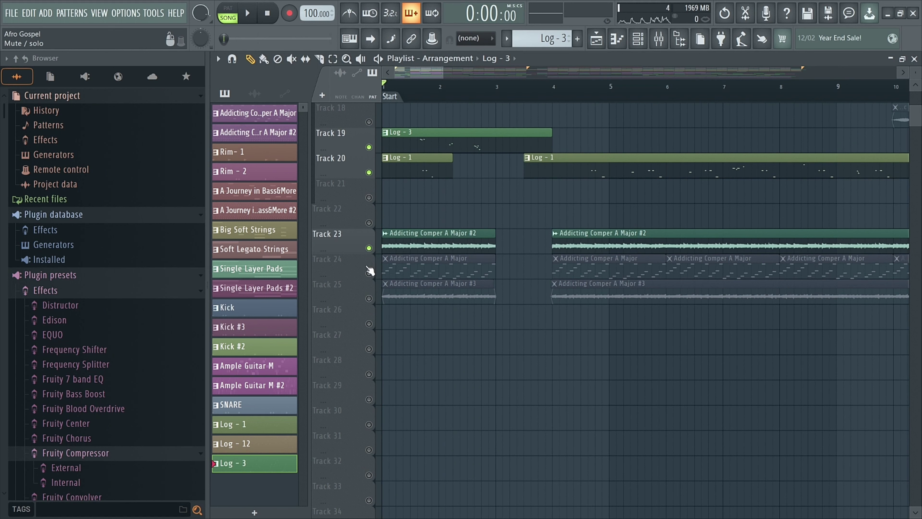
click(369, 273)
click(368, 248)
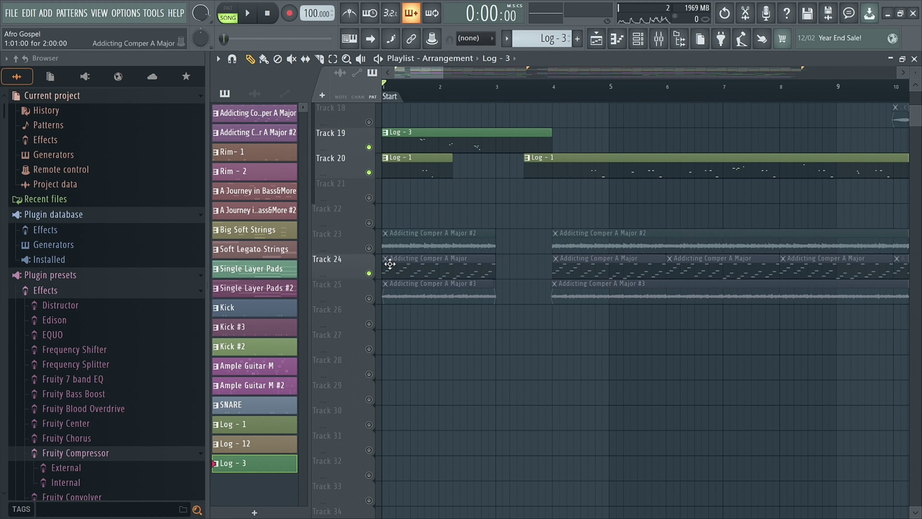
click(396, 265)
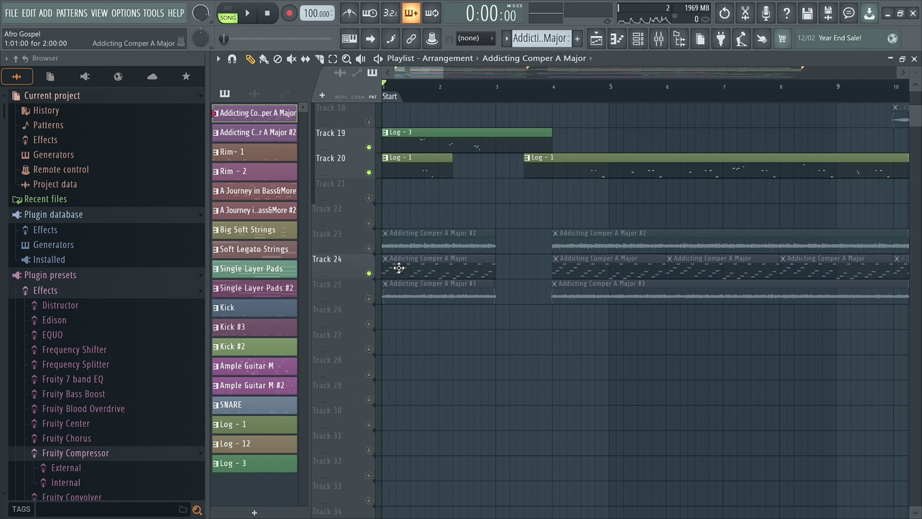
click(432, 268)
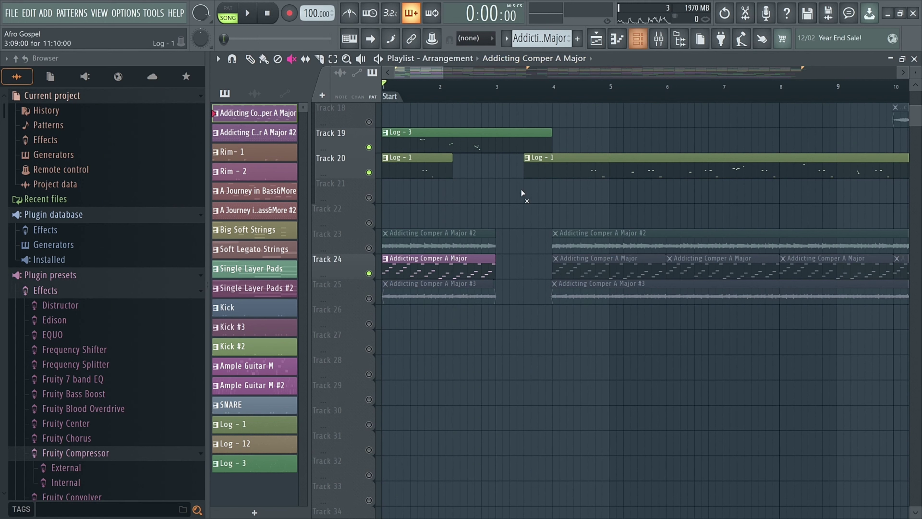
click(431, 273)
- Solo track 23, unmute track 25, and play the Addicting Comper A Major #2 and #3 audio parts together
click(369, 248)
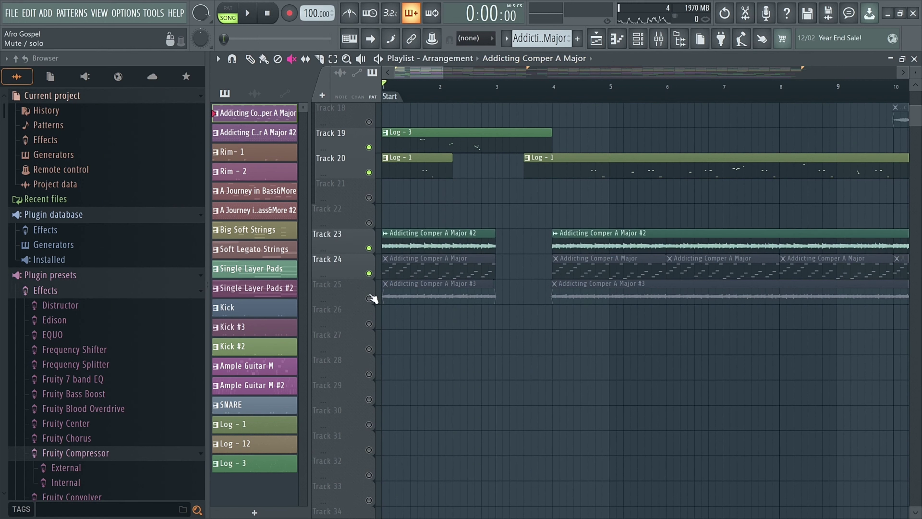
click(369, 298)
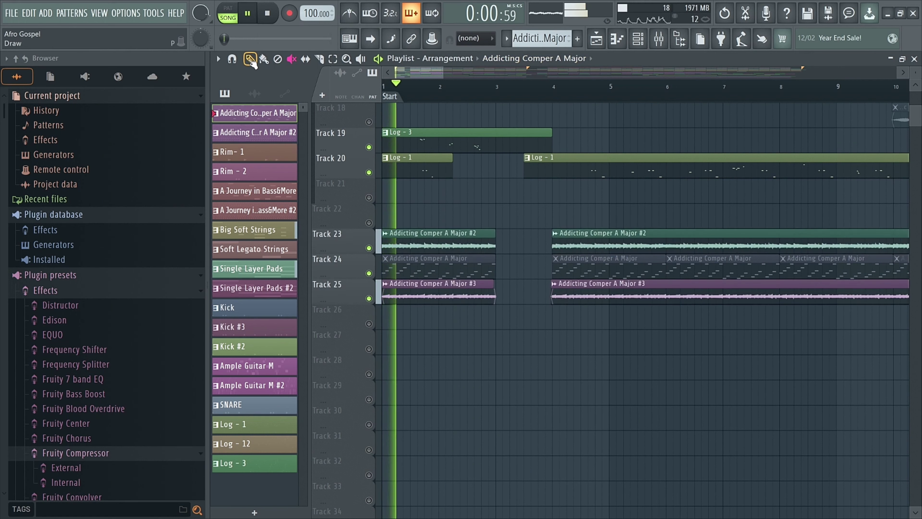
right_click(369, 248)
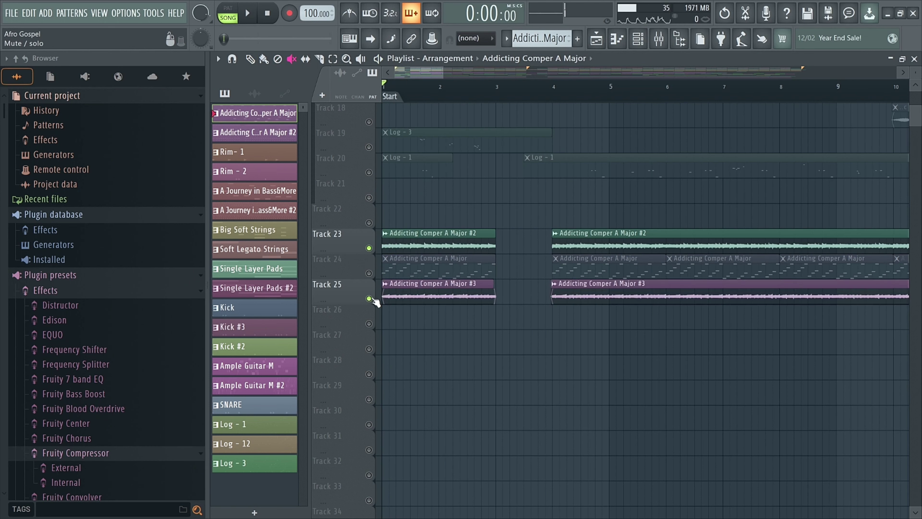
click(369, 298)
key(space)
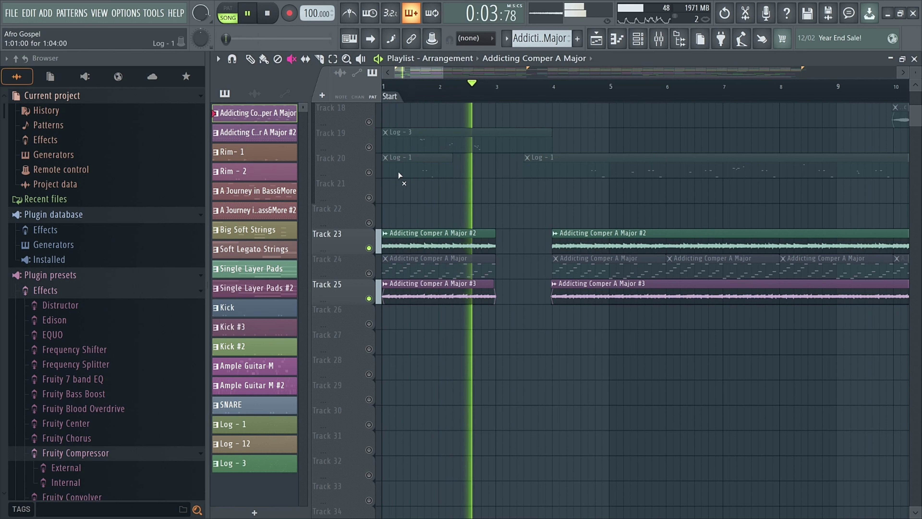
key(space)
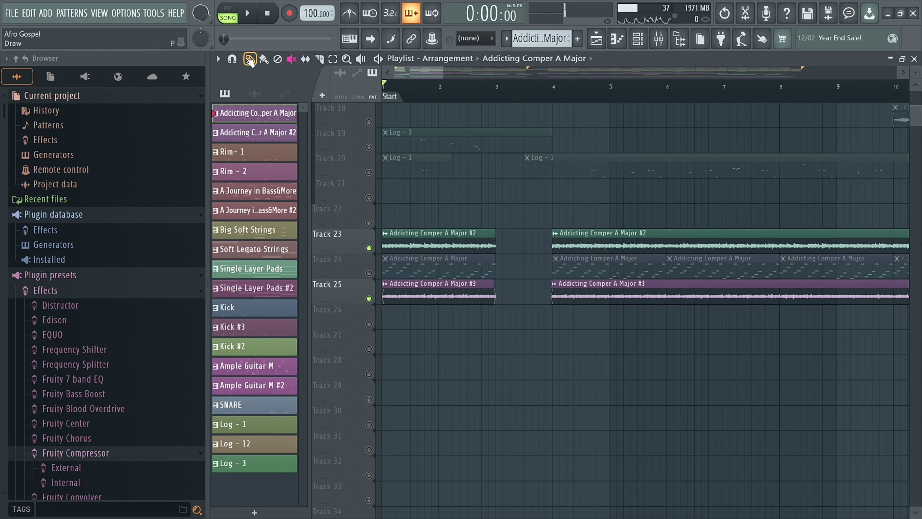
- Audition the Addicting Comper A Major #2 audio on track 23 alone, and the #3 audio on track 25 alone
click(369, 299)
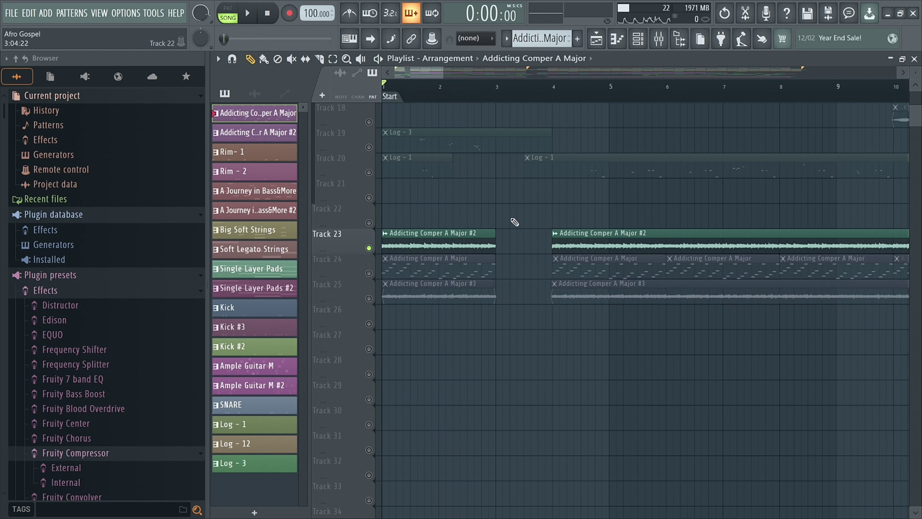
key(space)
key(space)
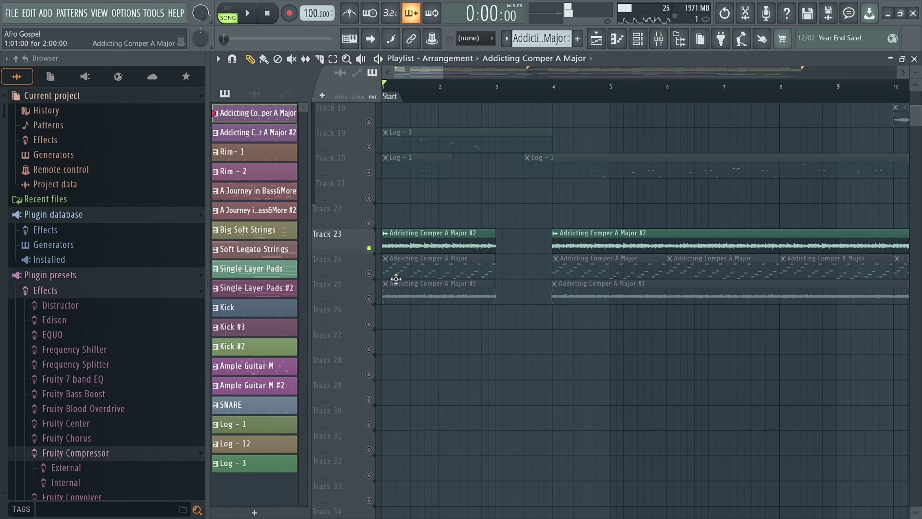
right_click(369, 298)
key(space)
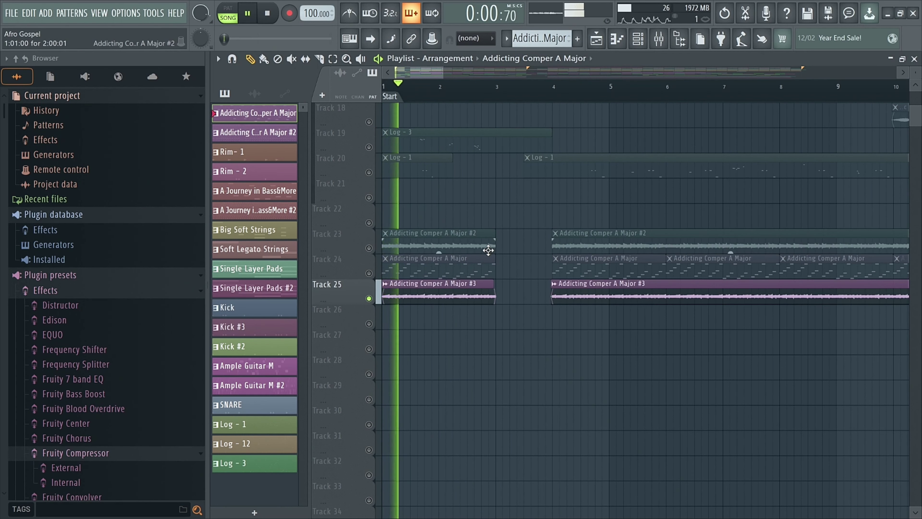
key(space)
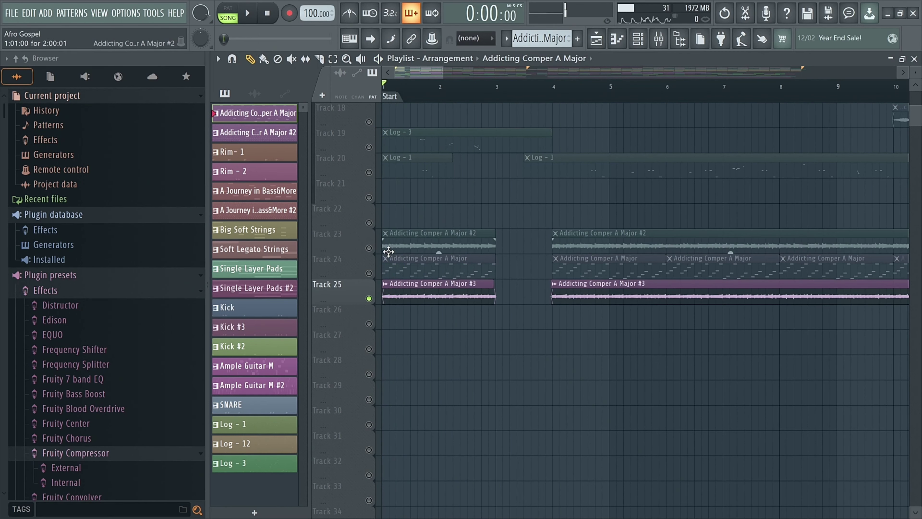
- Unmute track 23 to play both Addicting Comper audio parts again, and view the #2 audio clip's sample settings
click(368, 247)
key(space)
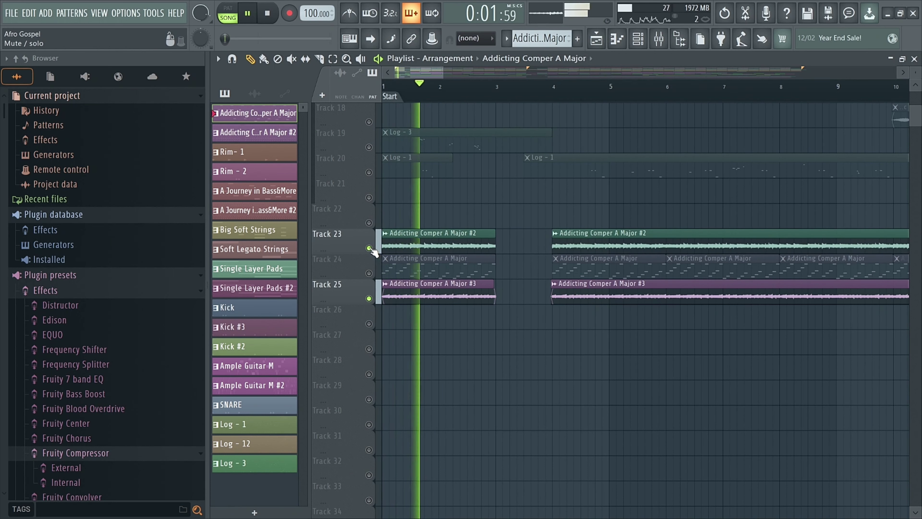
key(space)
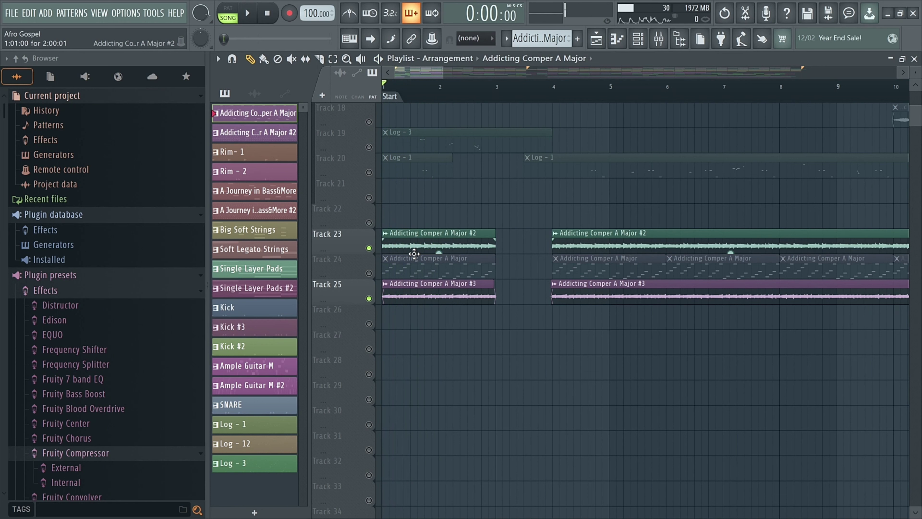
double_click(422, 242)
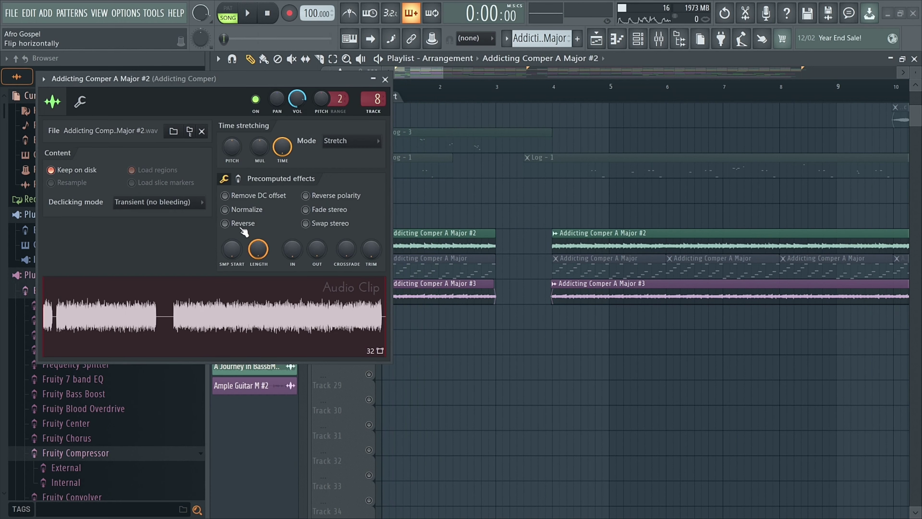
click(385, 79)
- Solo track 24, select its Addicting Comper A Major pattern, and view the Addicting Comper channel's Omnisphere instrument
right_click(369, 273)
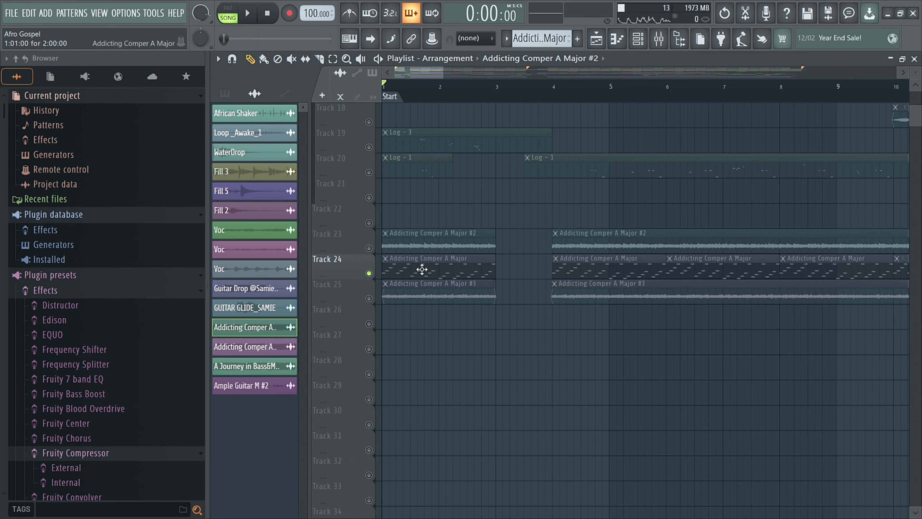
click(420, 269)
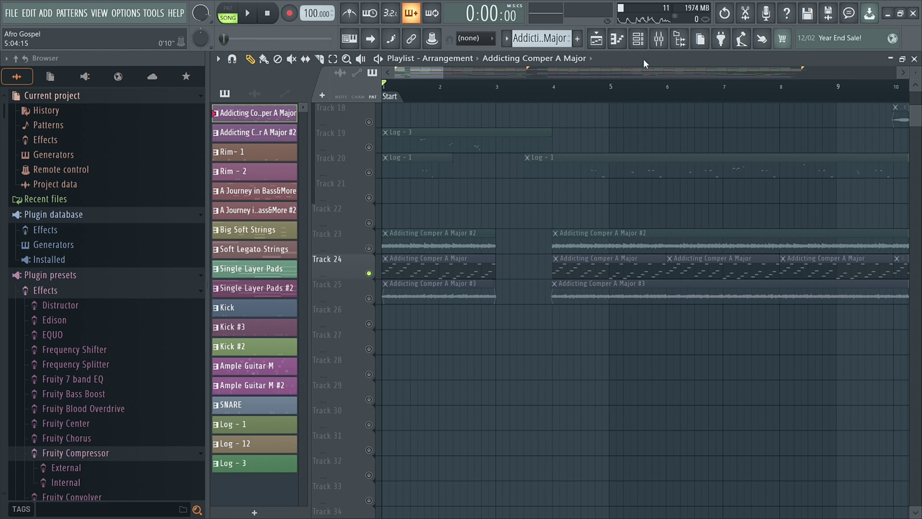
click(646, 39)
scroll(513, 153, up, 2)
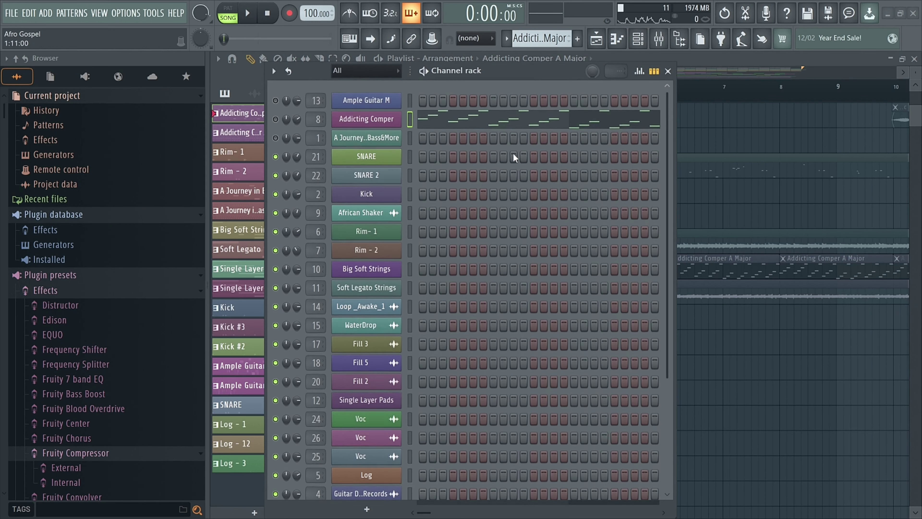
click(366, 120)
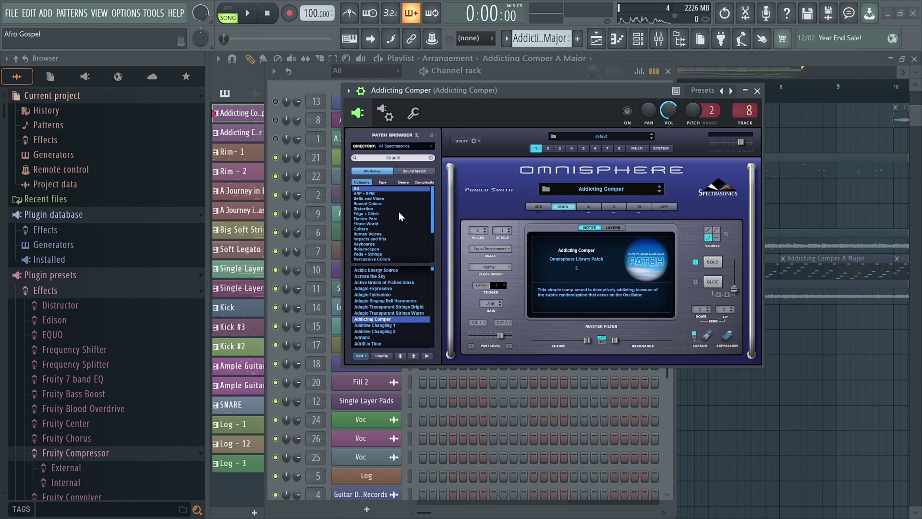
click(757, 90)
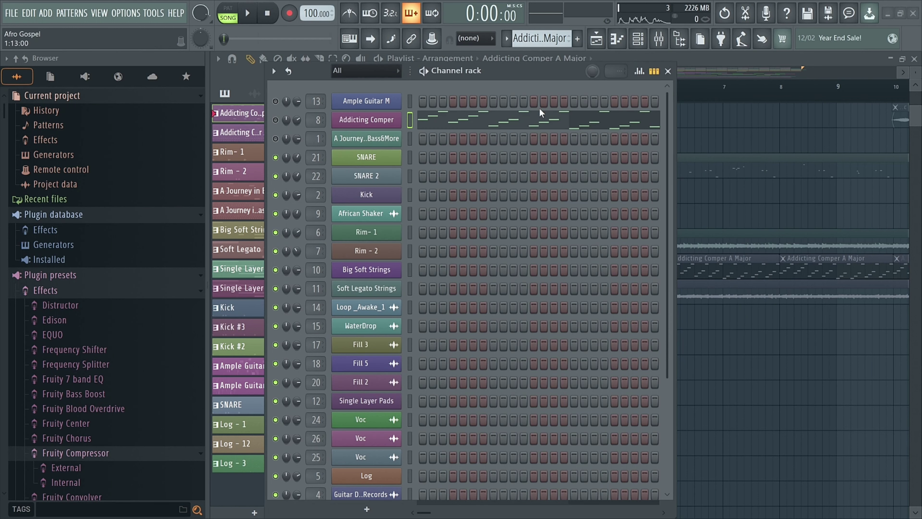
- Save the project and close the channel rack
key(ctrl+s)
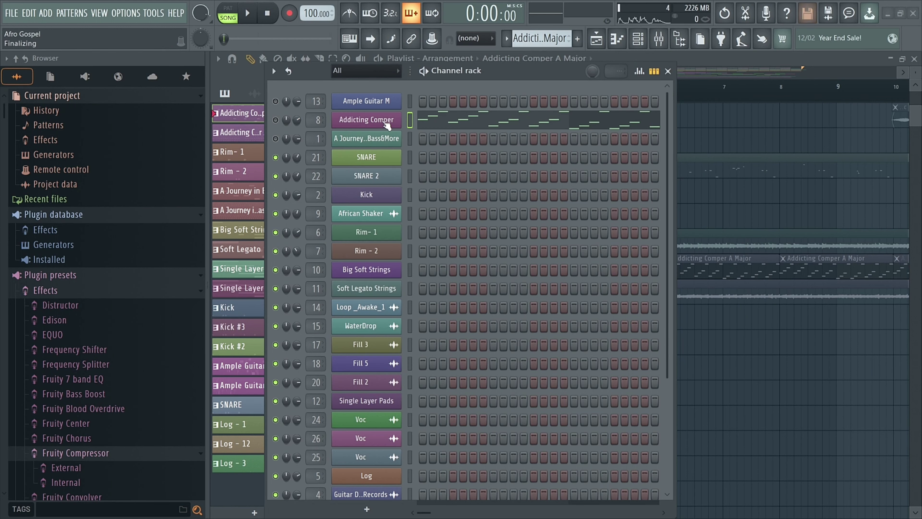
click(668, 71)
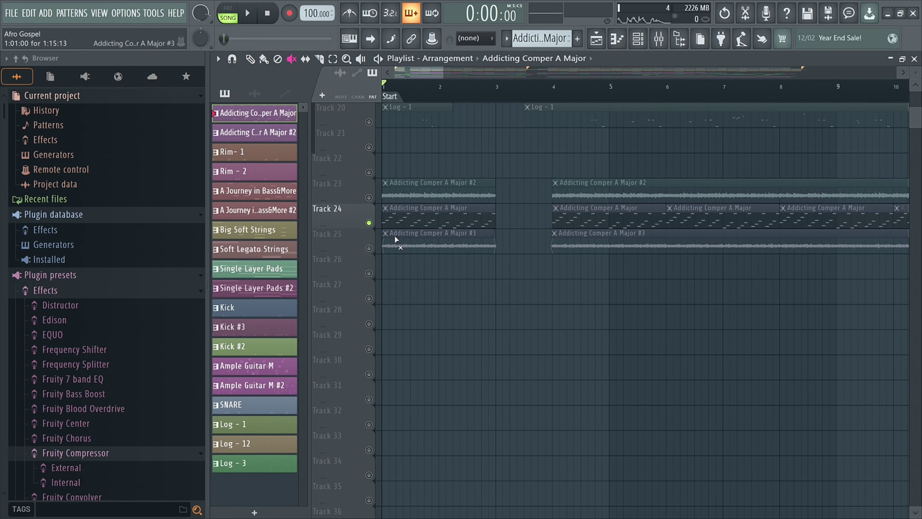
- Unmute the first Addicting Comper A Major pattern clip on track 24 and open its notes in the piano roll
click(385, 207)
double_click(403, 234)
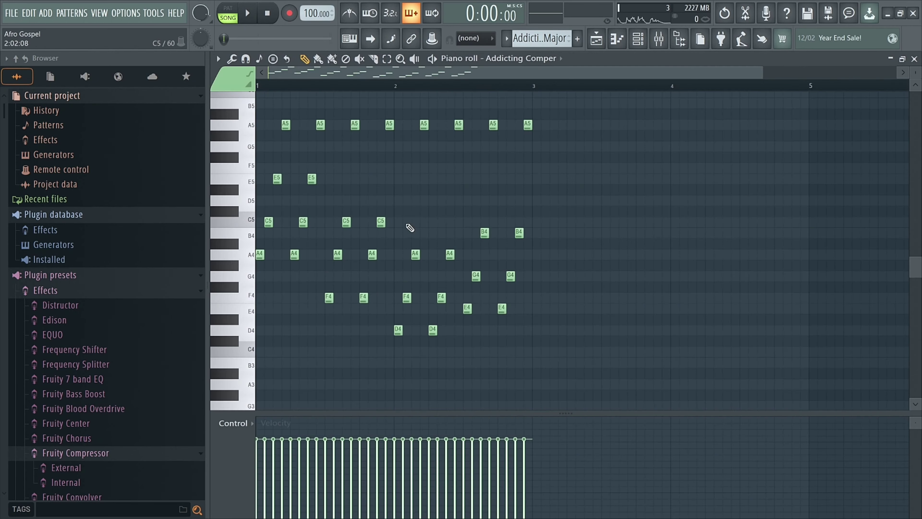
click(638, 38)
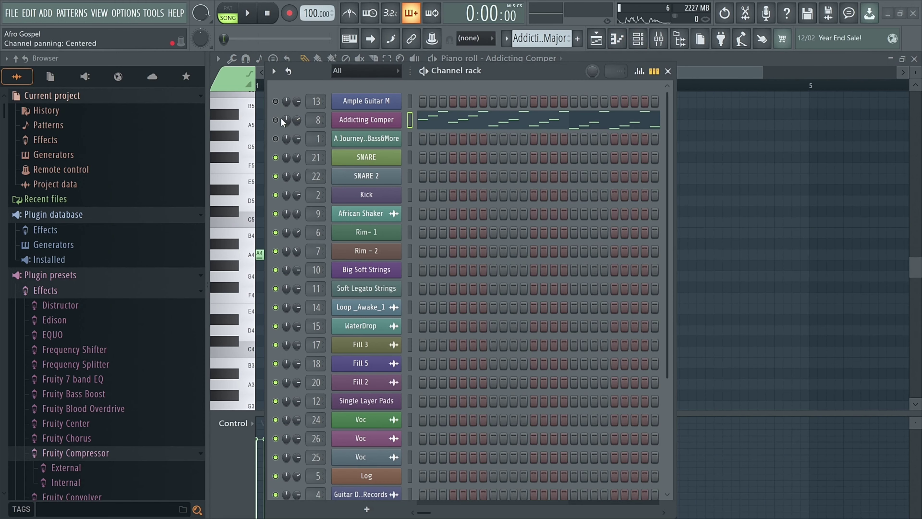
click(667, 71)
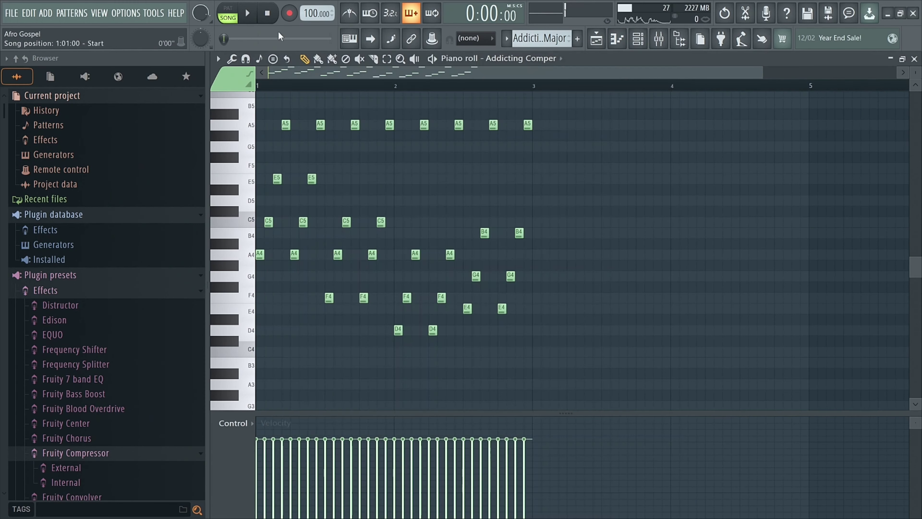
- Play the Addicting Comper A Major pattern in pattern mode and return to the playlist
key(space)
scroll(363, 121, up, 3)
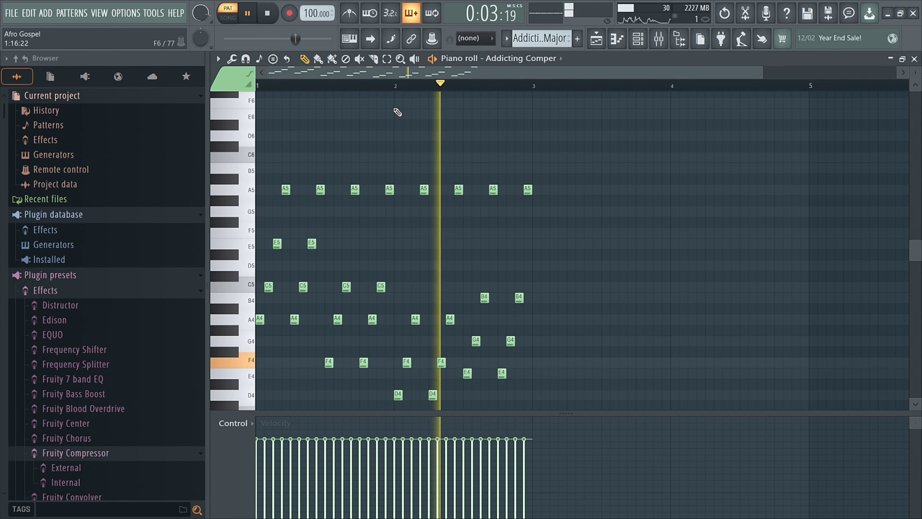
key(space)
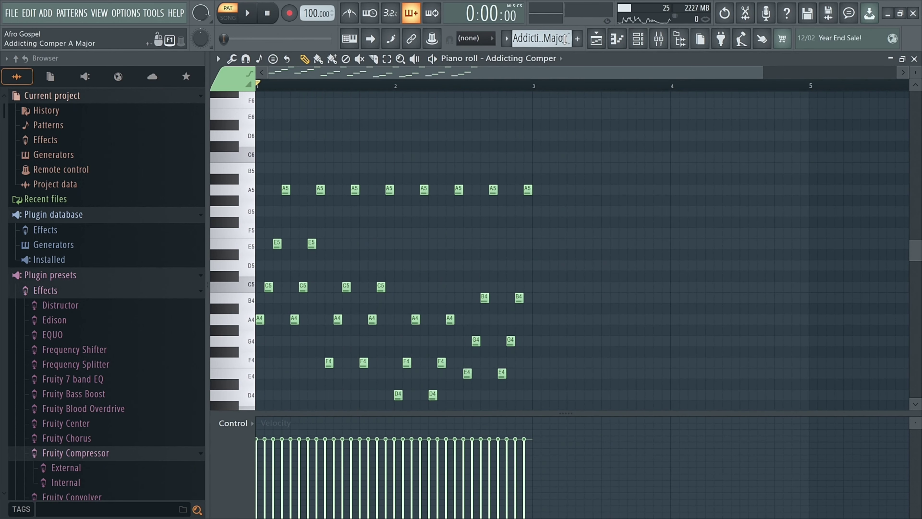
click(596, 39)
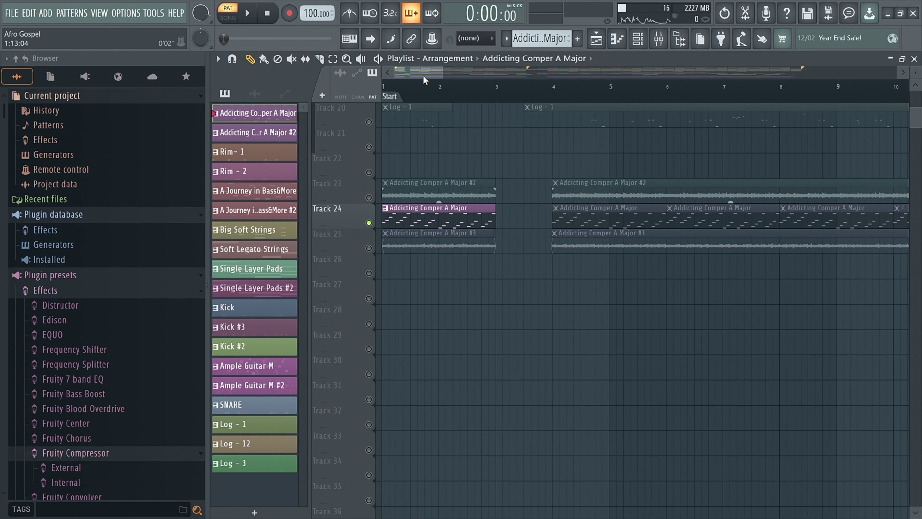
- Solo track 16 and play its first Voc audio clip from around bar 3 in song mode
click(369, 198)
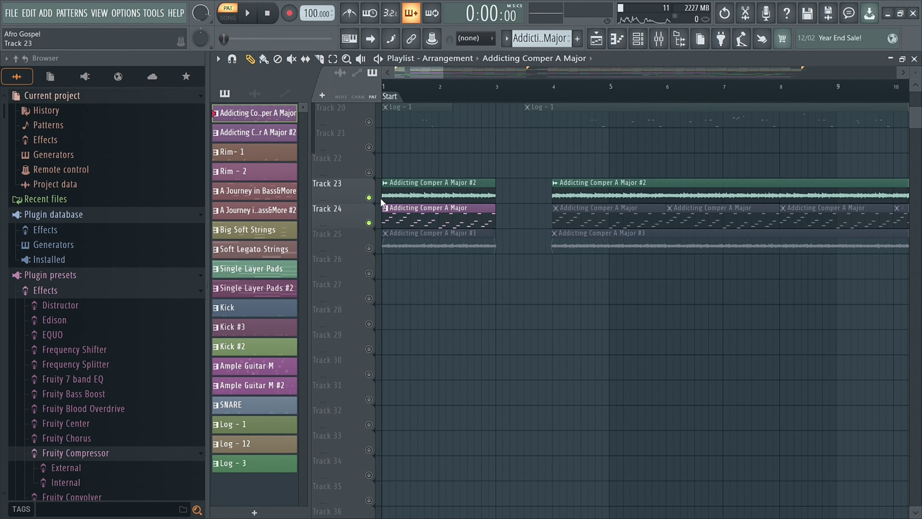
scroll(379, 201, up, 5)
ctrl+scroll(430, 228, down, 2)
ctrl+scroll(430, 228, down, 2)
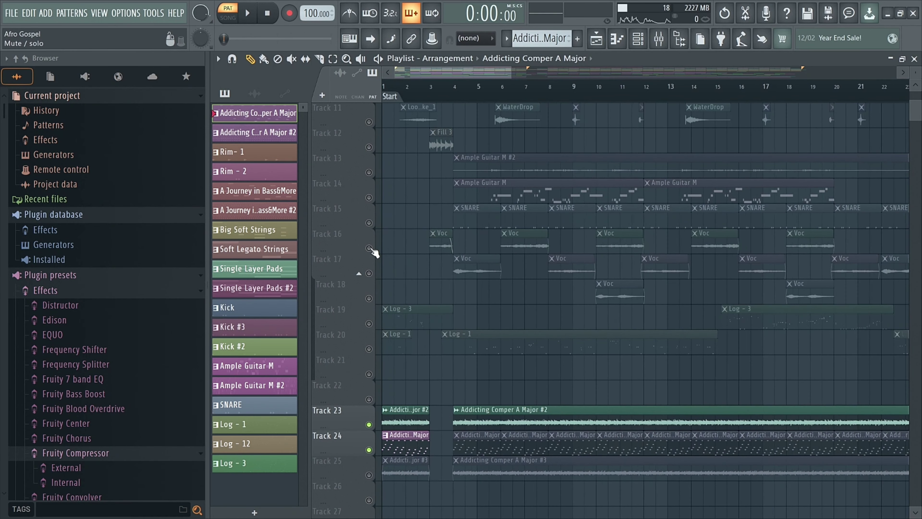
right_click(369, 248)
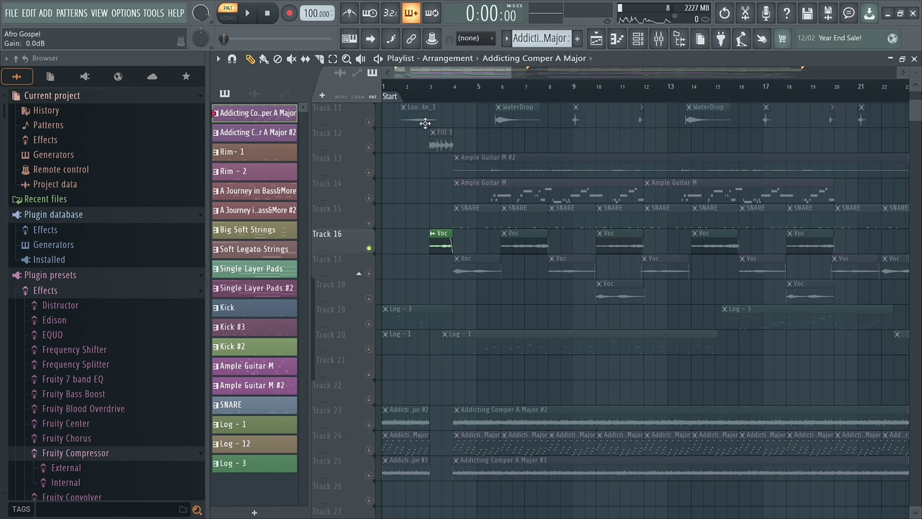
click(431, 92)
key(space)
ctrl+scroll(432, 225, up, 3)
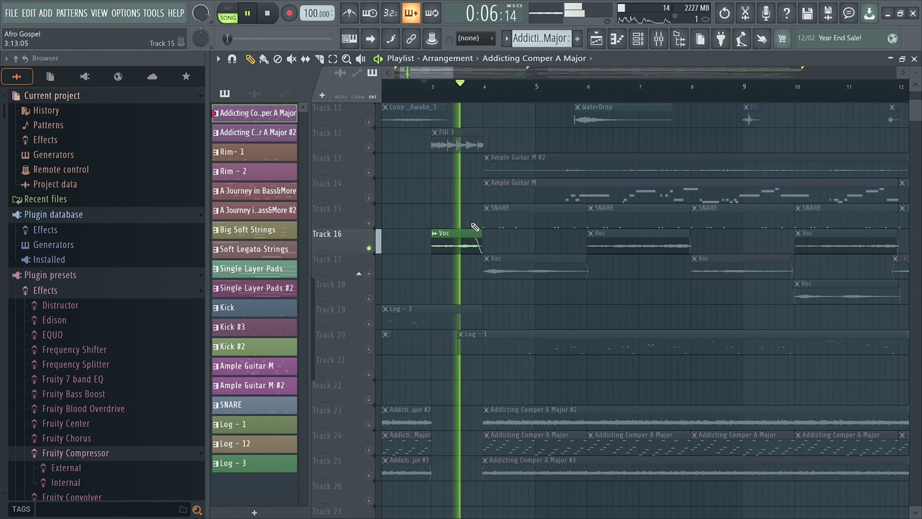
- Unmute the Voc clips' track 17 during playback and stop the arrangement
click(369, 273)
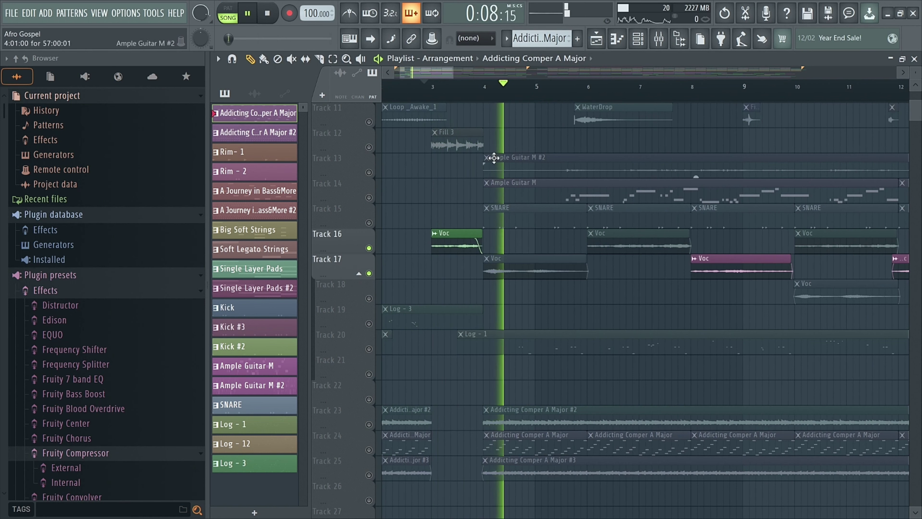
key(space)
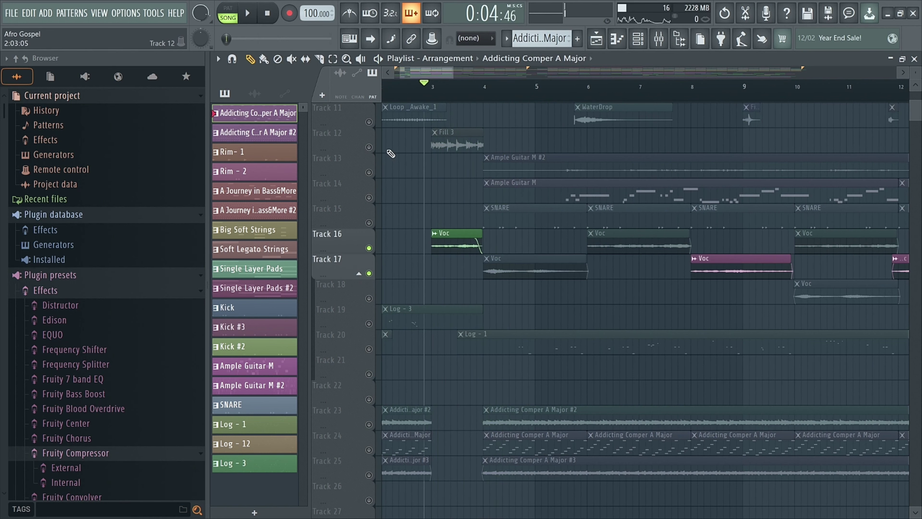
scroll(418, 215, down, 5)
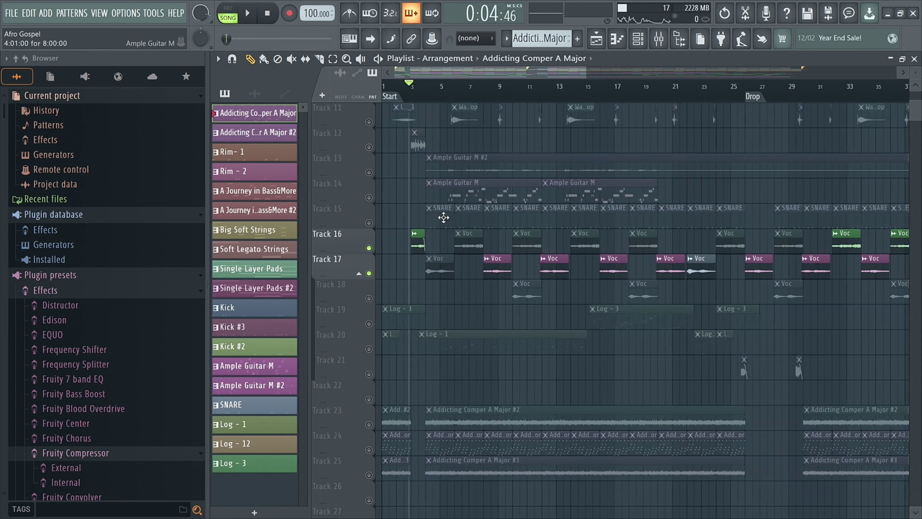
- Solo track 15 and play its SNARE pattern clips from around bar 4, then stop playback
ctrl+click(369, 222)
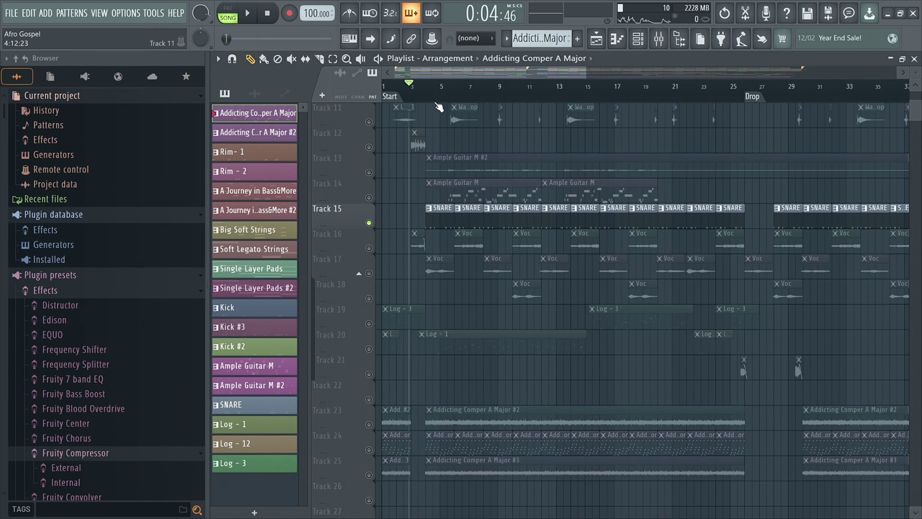
click(437, 210)
scroll(422, 202, up, 3)
key(space)
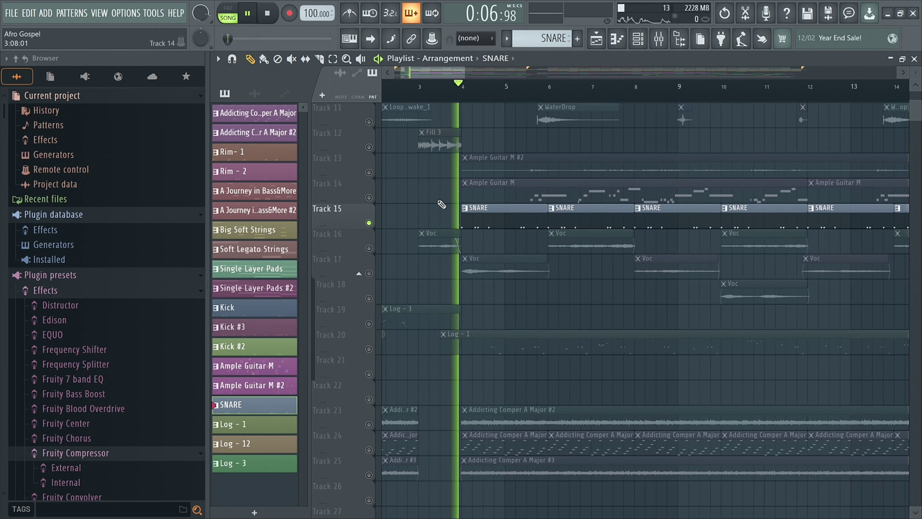
scroll(485, 163, up, 5)
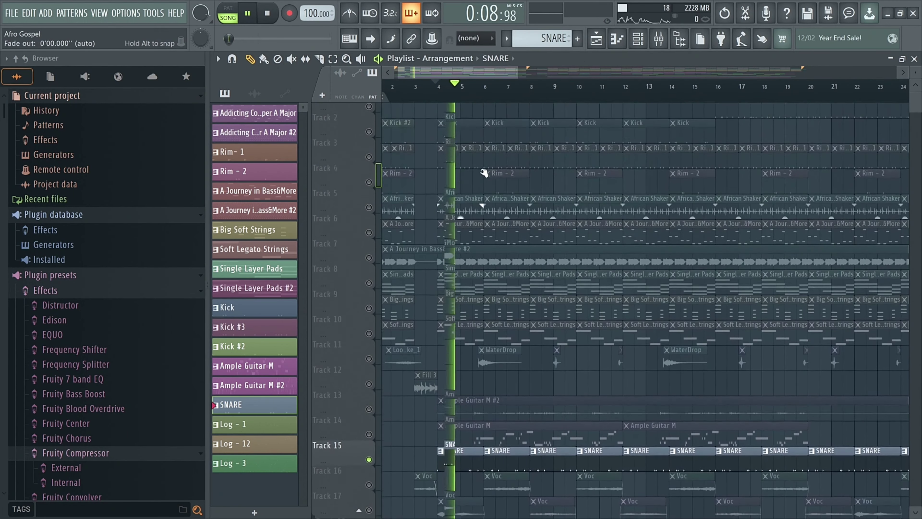
key(space)
- Unmute the Kick, Rim- 1 and African Shaker tracks and play them together with the SNARE from around bar 4
scroll(453, 169, up, 3)
click(369, 147)
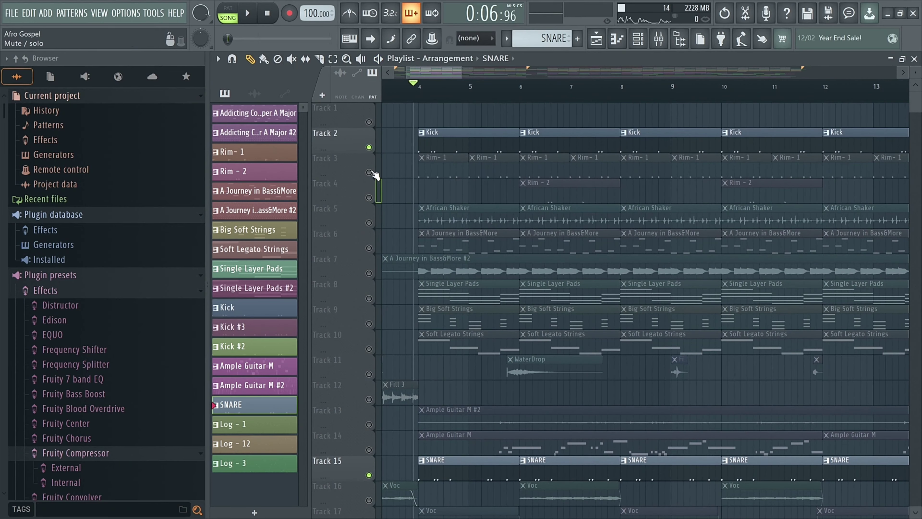
click(369, 172)
click(368, 223)
click(369, 248)
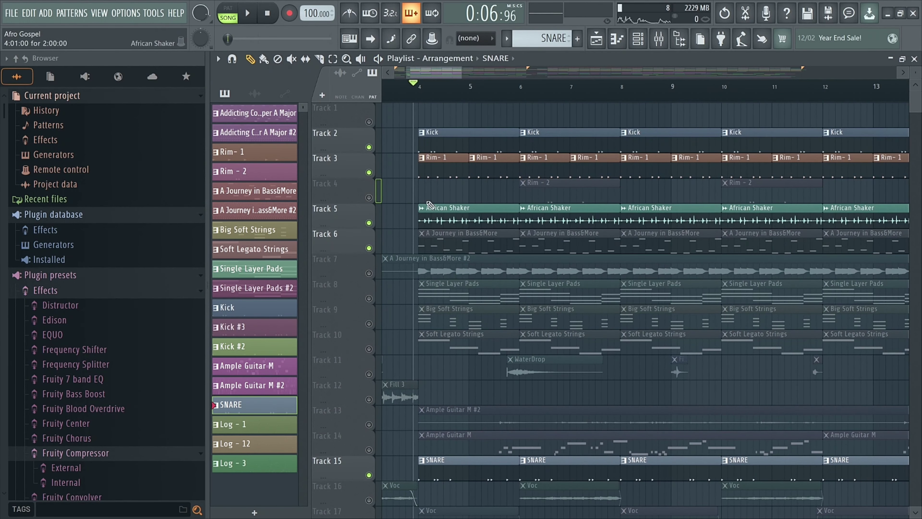
click(369, 248)
key(space)
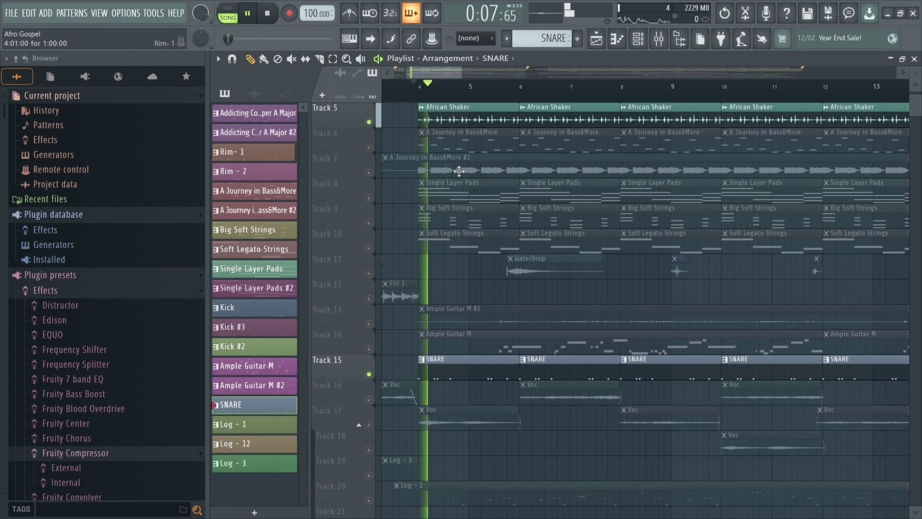
scroll(459, 202, down, 1)
scroll(460, 202, down, 5)
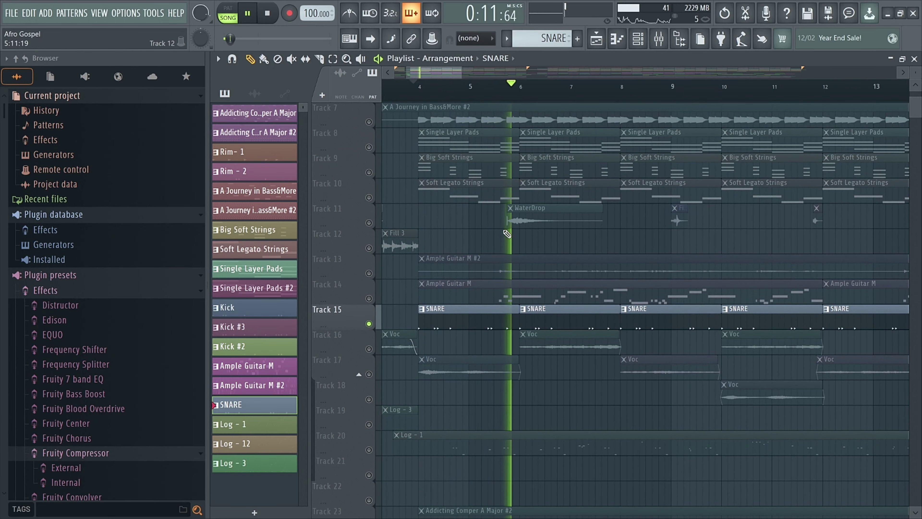
key(space)
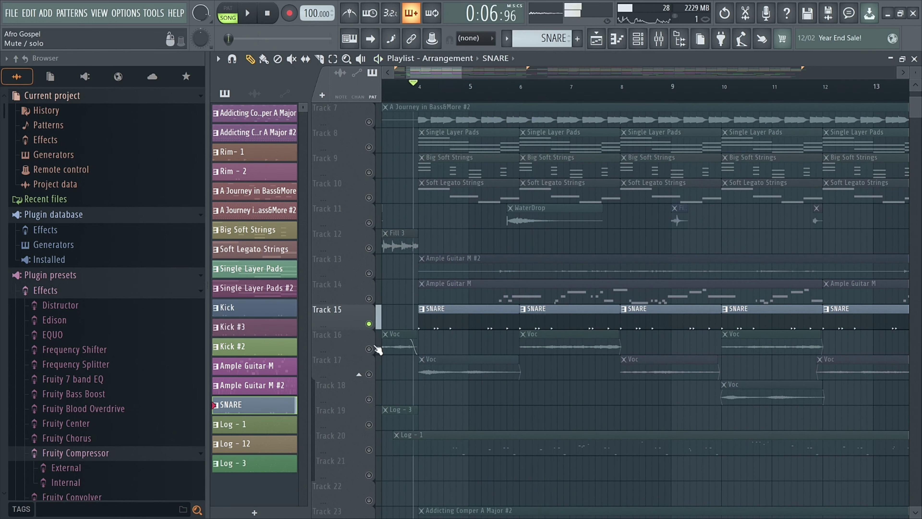
- Unmute Voc track 16, play the drums from bar 3, and unmute the Rim - 2 clips on track 4
click(370, 349)
scroll(454, 304, down, 2)
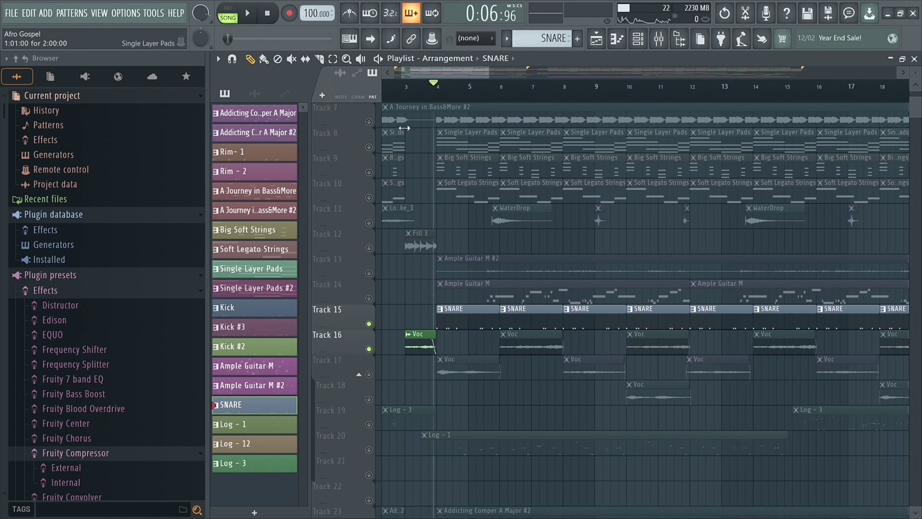
click(407, 93)
scroll(427, 155, up, 4)
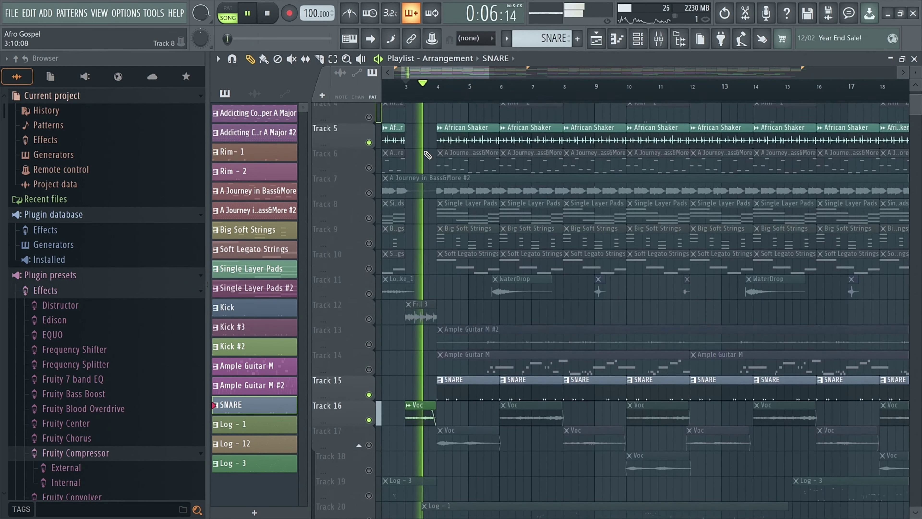
scroll(427, 155, up, 2)
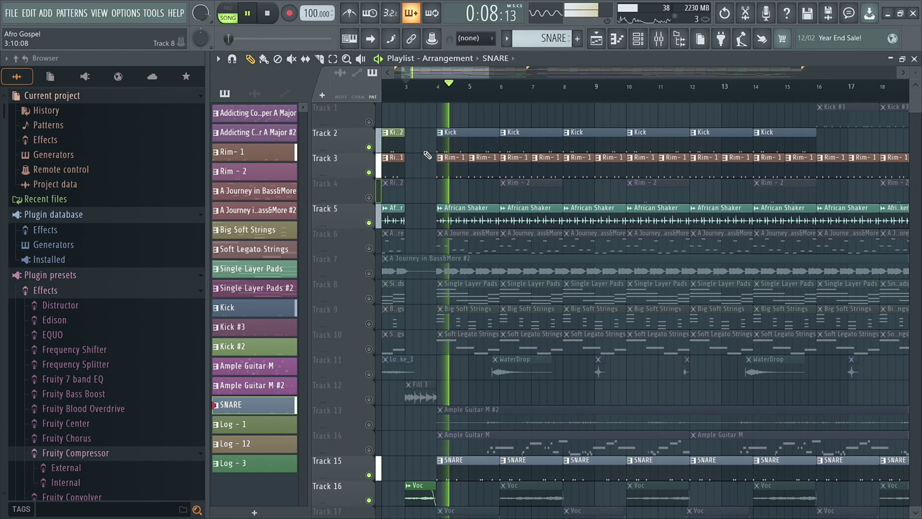
click(369, 197)
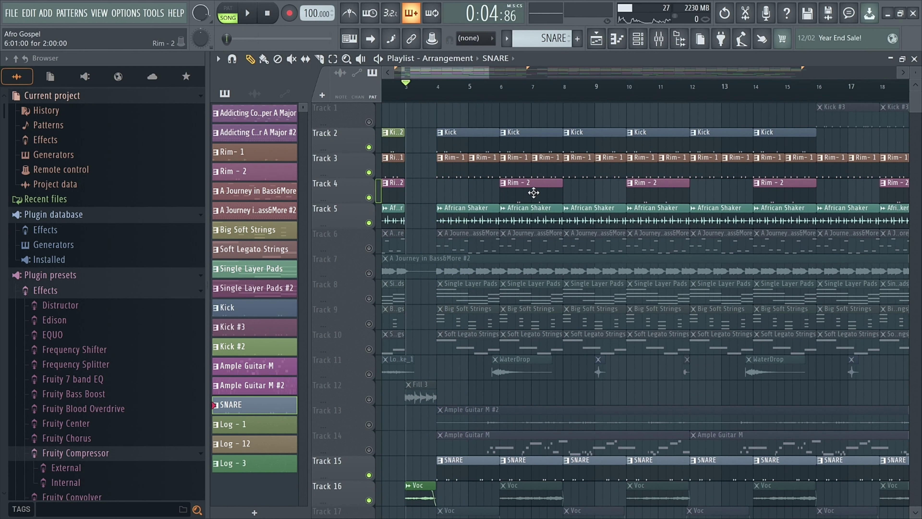
- Show the Kick pattern's steps in the channel rack, then delete and restore the Kick clip at bar 6
click(453, 137)
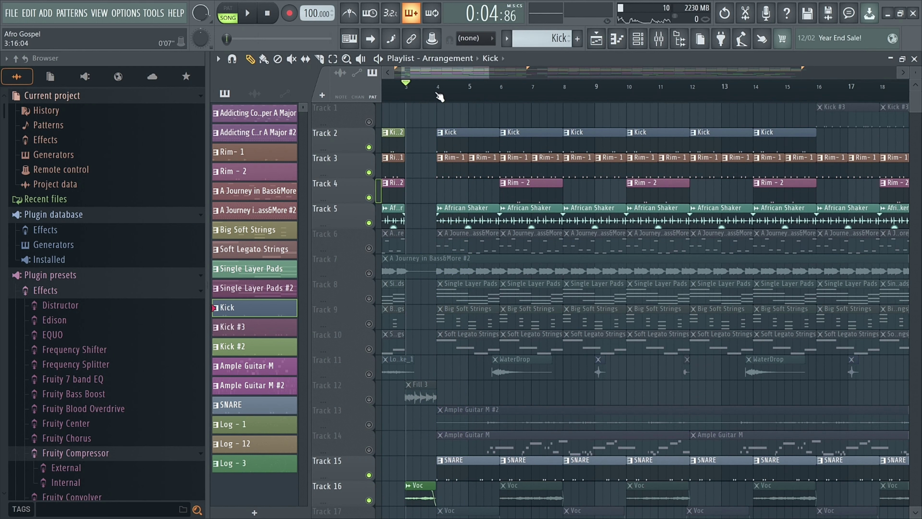
click(638, 38)
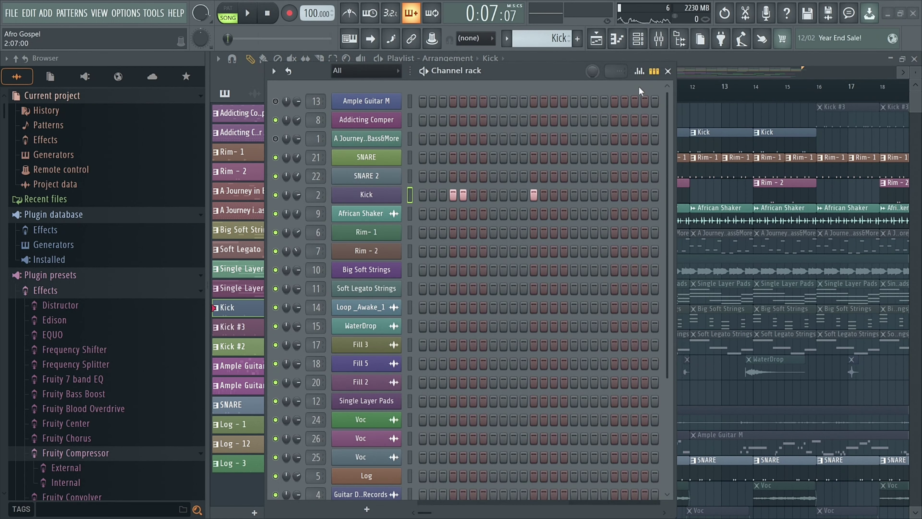
click(668, 72)
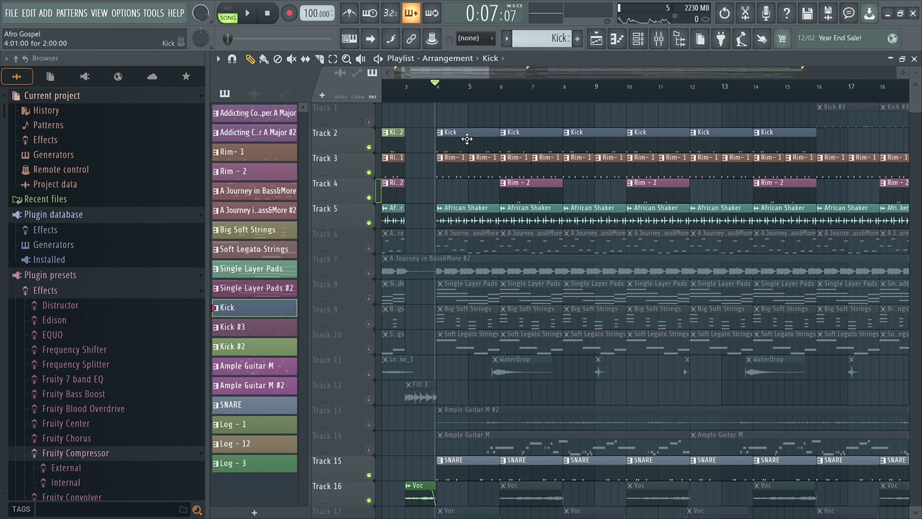
right_click(509, 136)
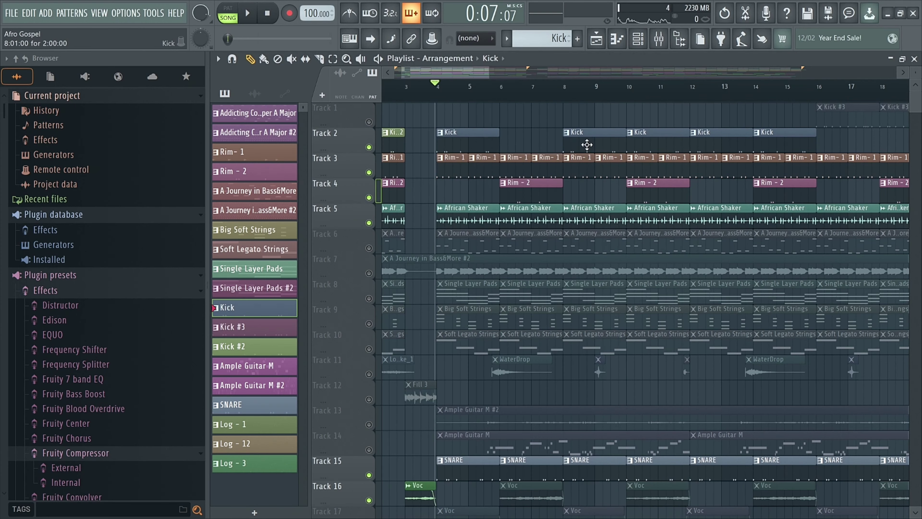
key(ctrl+z)
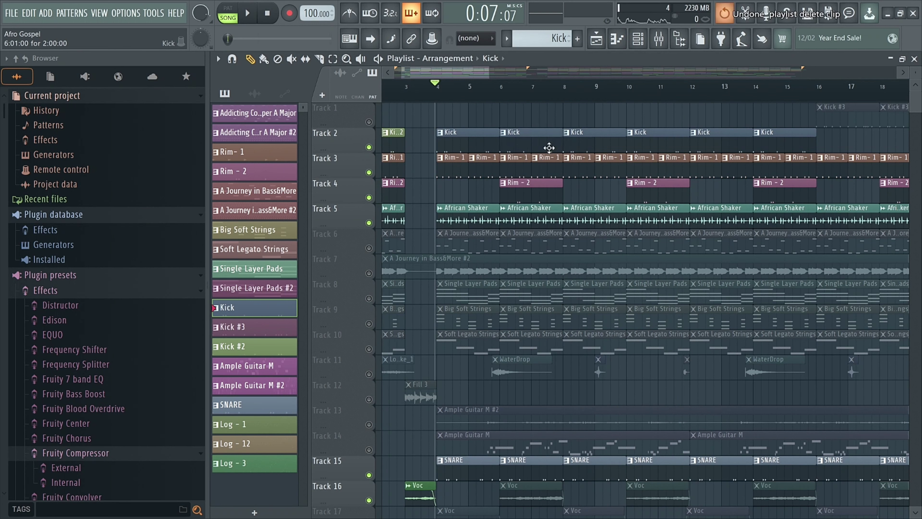
- Solo track 3 and show the Rim- 1 pattern's steps in the channel rack
click(457, 164)
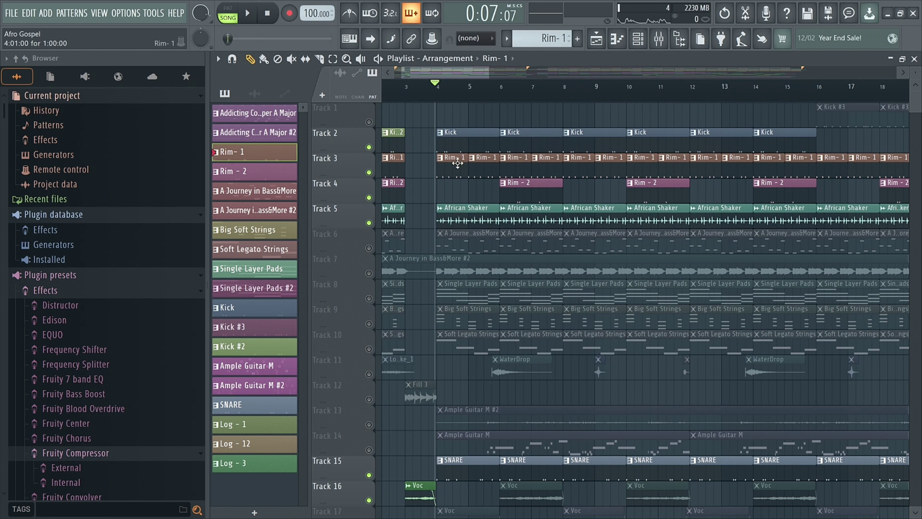
right_click(370, 173)
key(F6)
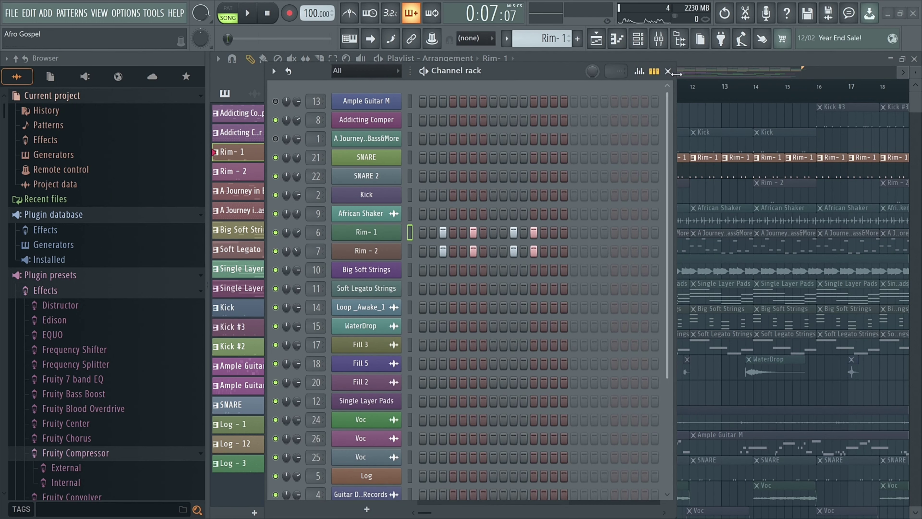
key(F6)
- Solo track 4 and show the Rim - 2 pattern's steps in the channel rack
click(369, 198)
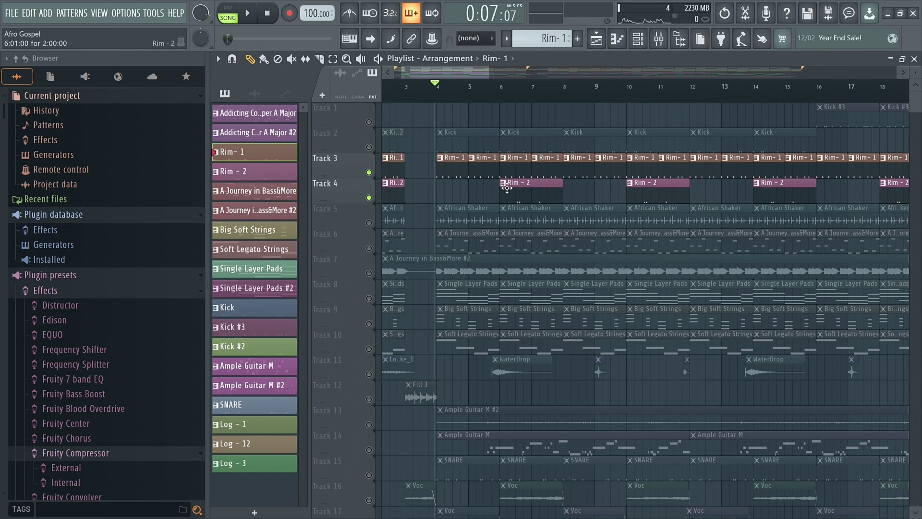
click(504, 188)
right_click(369, 199)
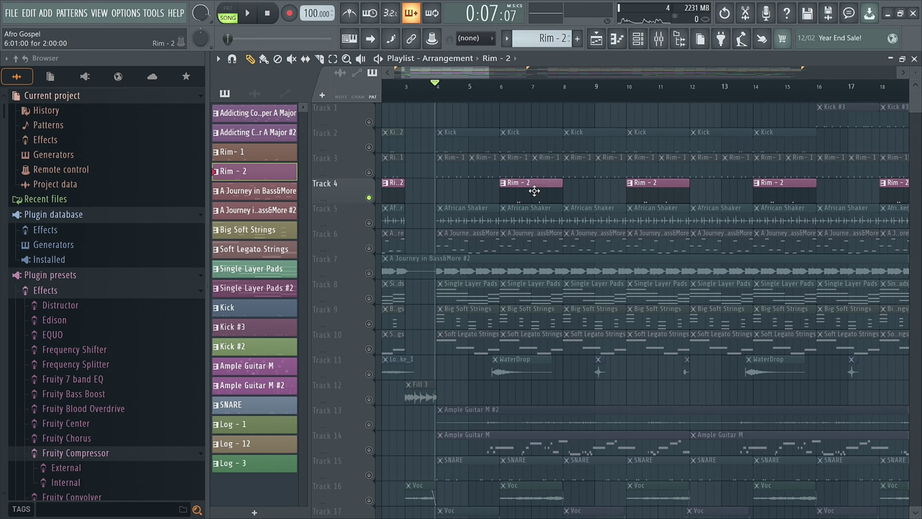
click(637, 38)
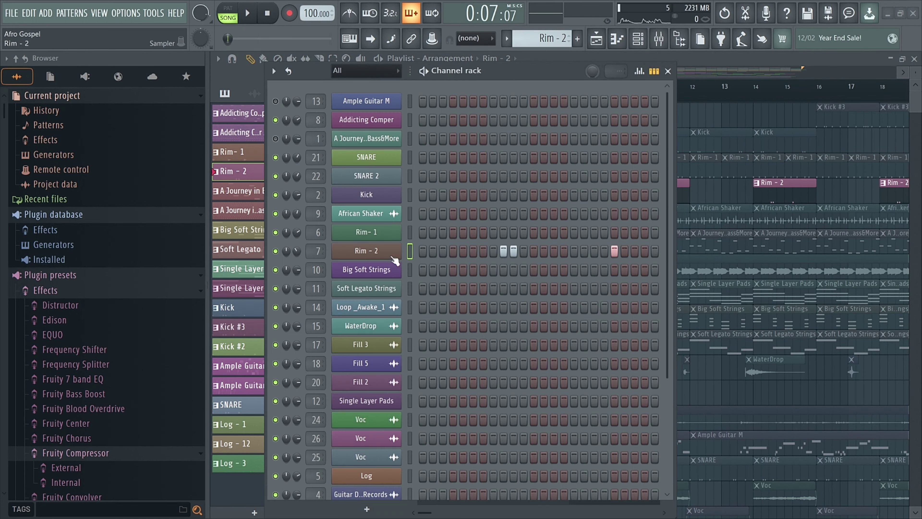
click(669, 71)
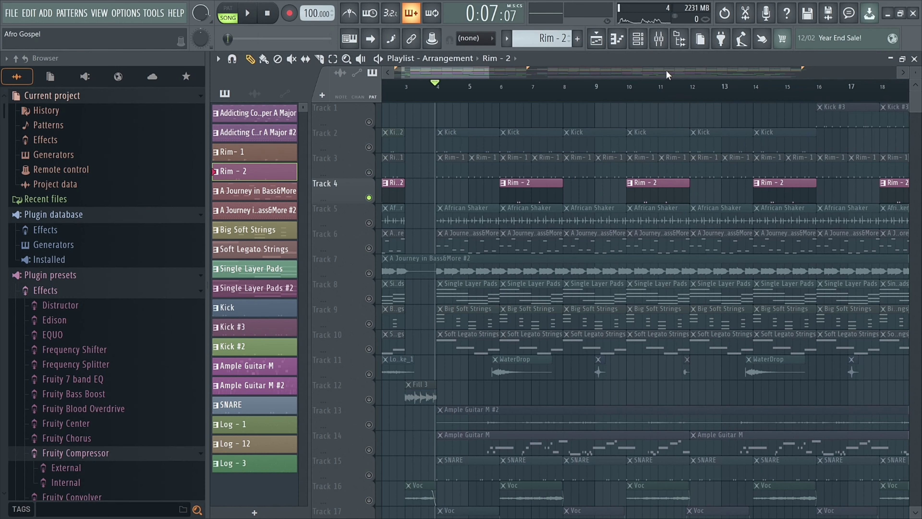
- Unmute tracks 5 and 6, select the African Shaker clip and play it briefly from around bar 4
click(369, 223)
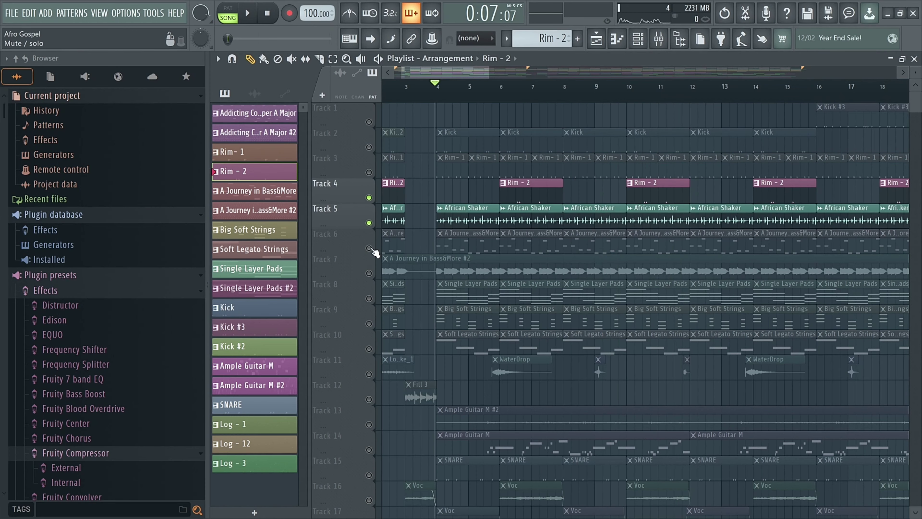
click(369, 248)
click(458, 220)
scroll(468, 232, down, 1)
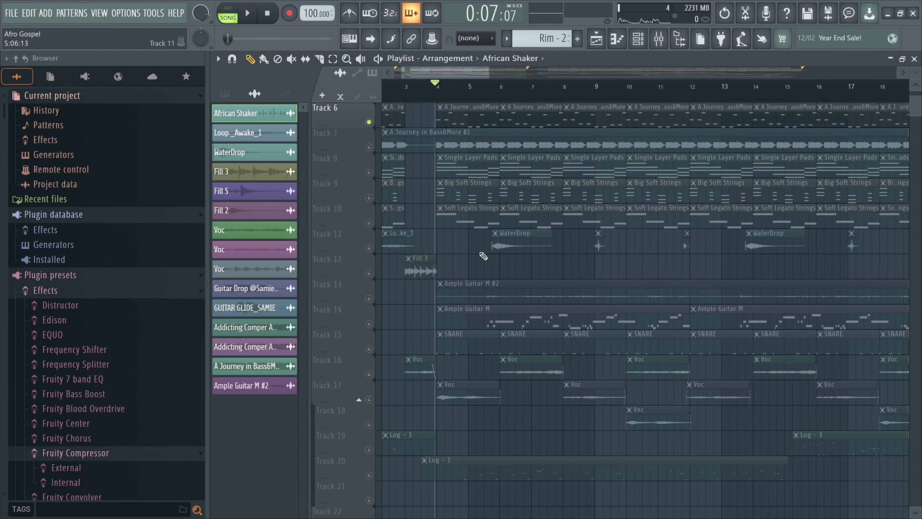
key(space)
scroll(480, 248, down, 3)
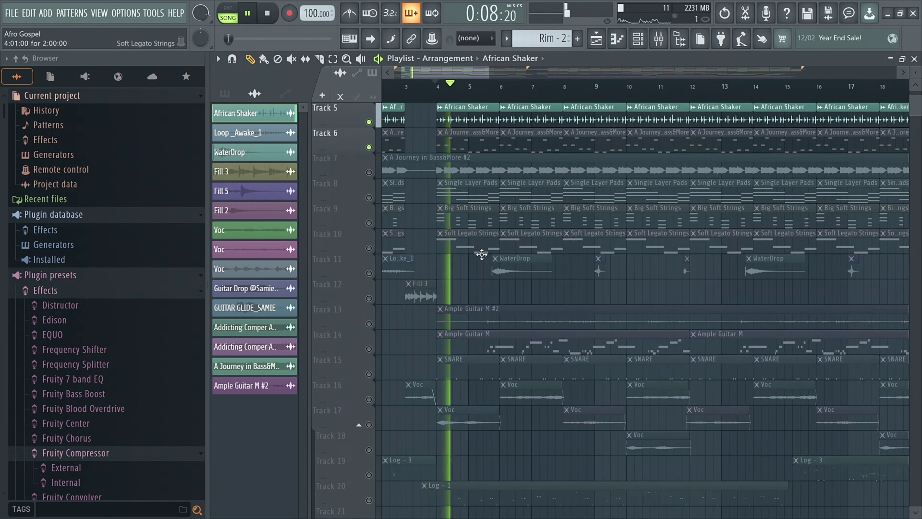
key(space)
- Solo track 13 and play the Ample Guitar M #2 audio clip from around bar 4
scroll(459, 274, down, 3)
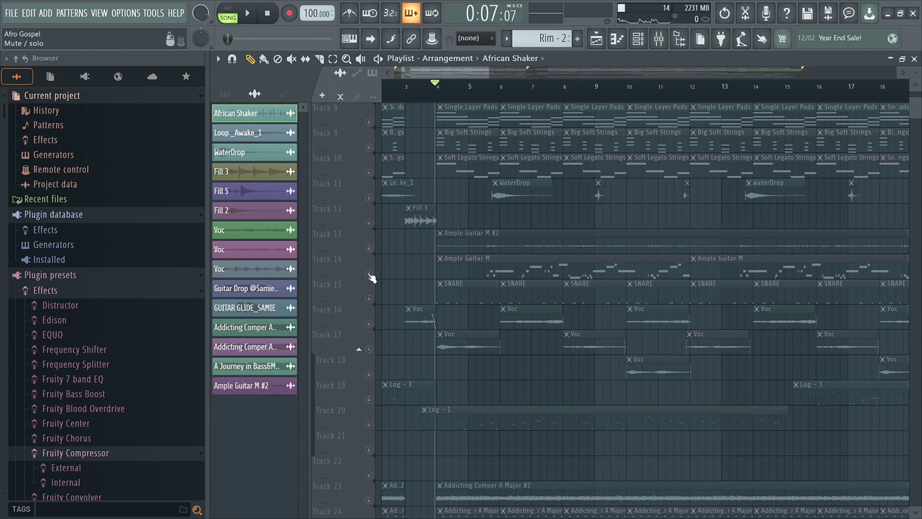
scroll(467, 272, down, 3)
key(space)
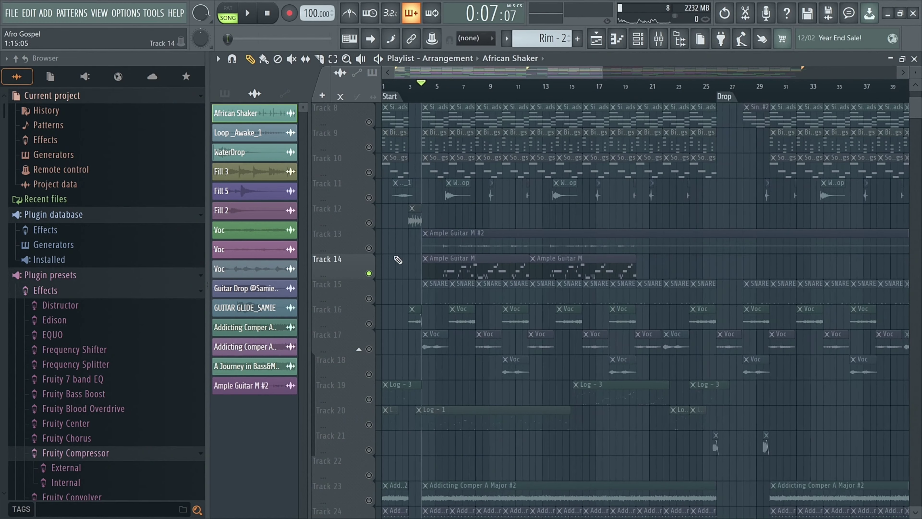
click(373, 247)
scroll(438, 214, up, 2)
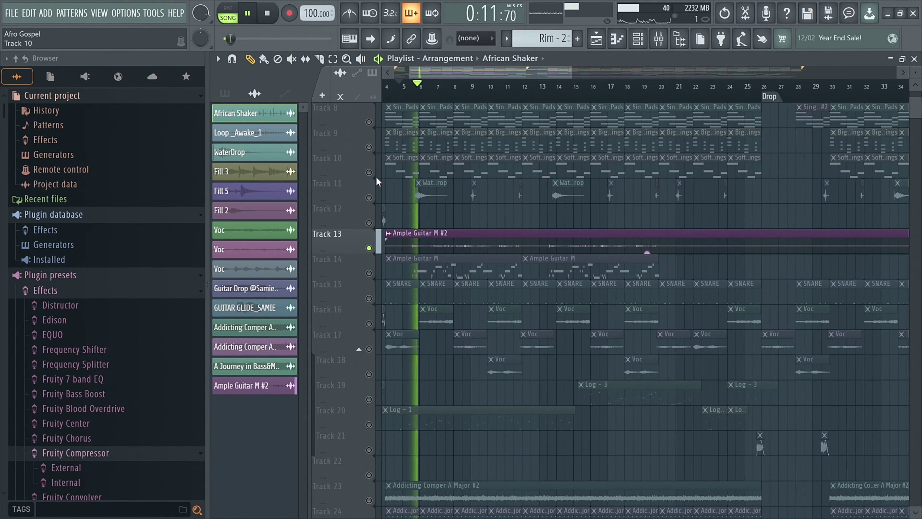
scroll(436, 235, up, 3)
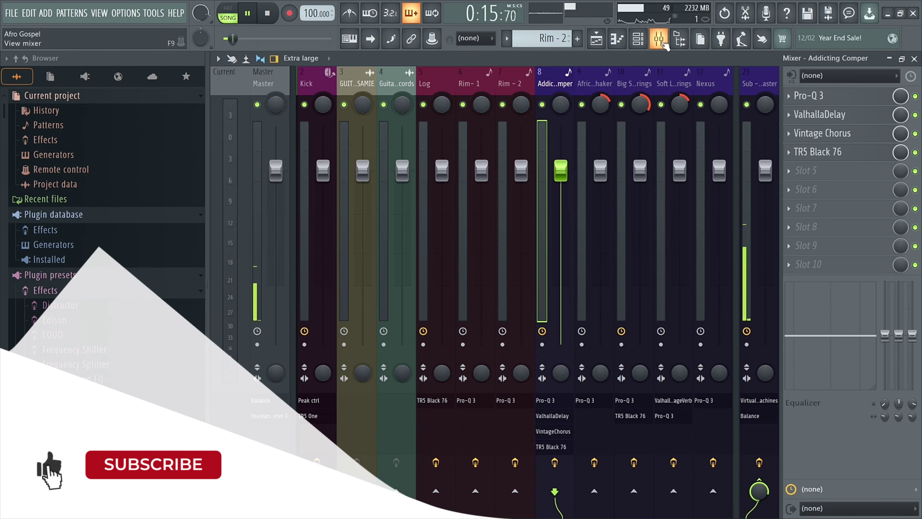
- Open the mixer and select the Ample Guitar M insert on channel 13
key(F9)
scroll(624, 75, right, 3)
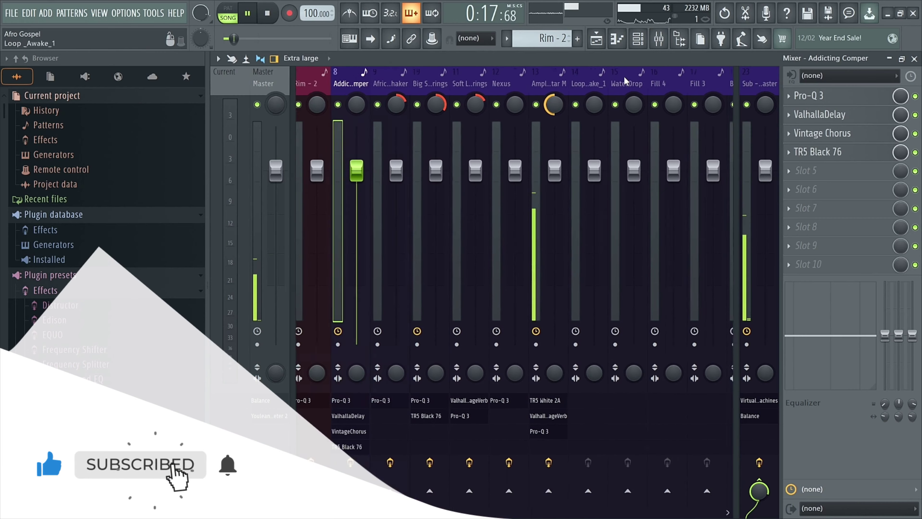
click(519, 105)
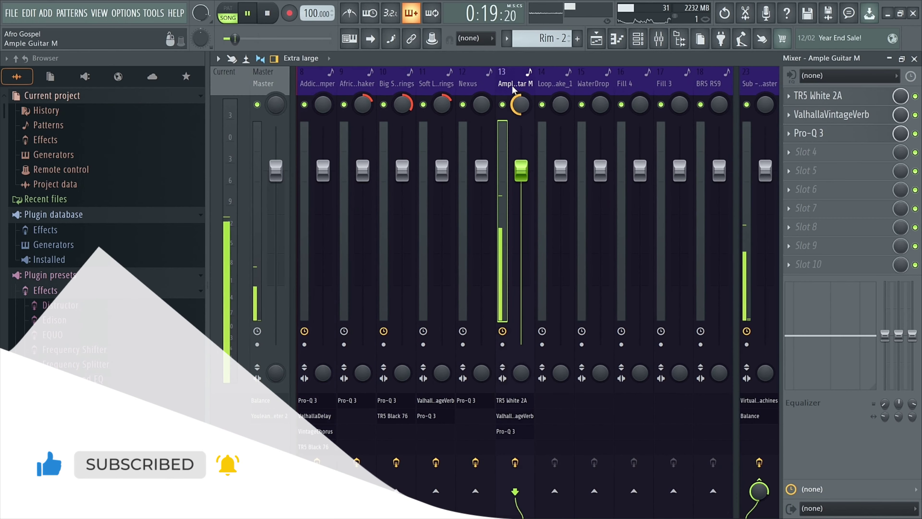
- Reset the Ample Guitar M mixer track's panning to centered, replay the guitar and close the mixer
key(space)
right_click(520, 106)
click(522, 107)
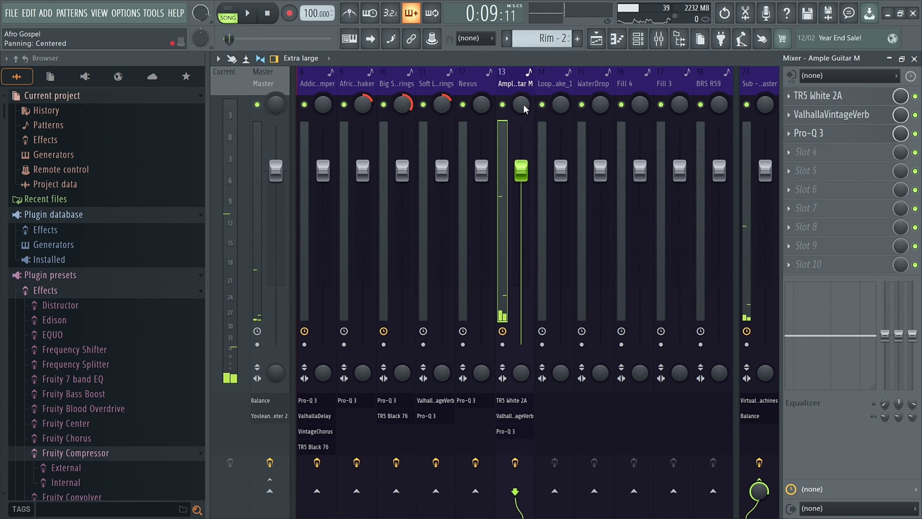
key(space)
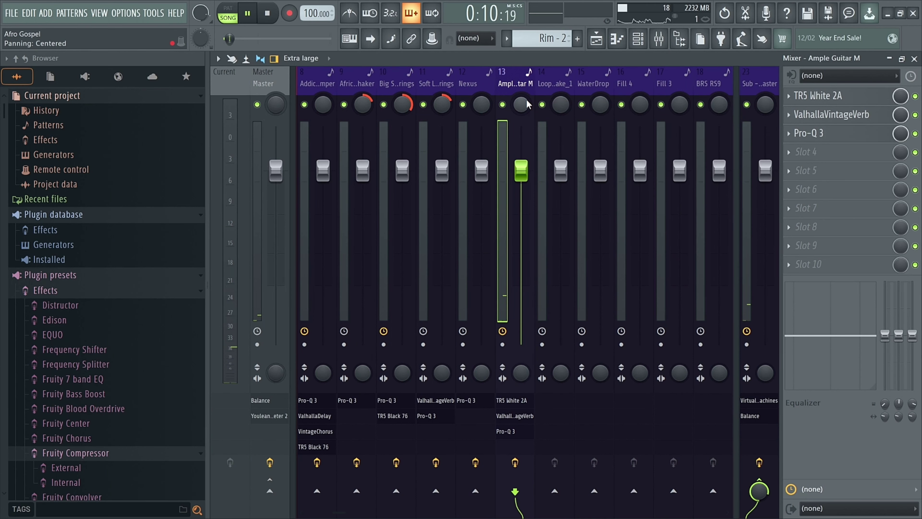
click(659, 39)
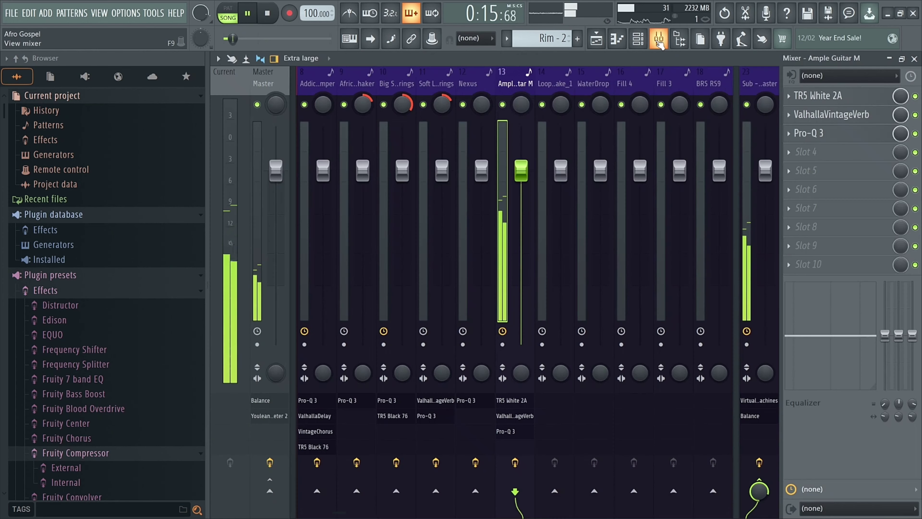
- Stop playback, undo the panning change on the Ample Guitar M mixer track and return to the playlist
click(659, 39)
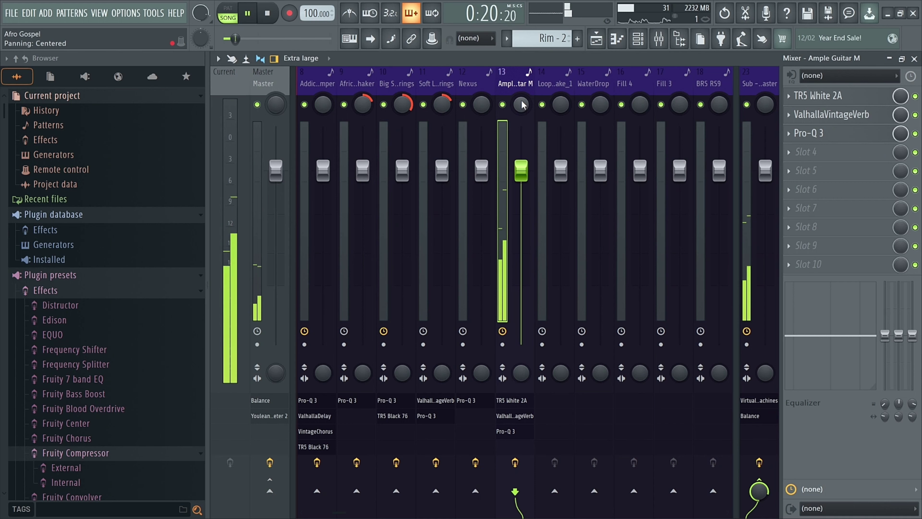
key(space)
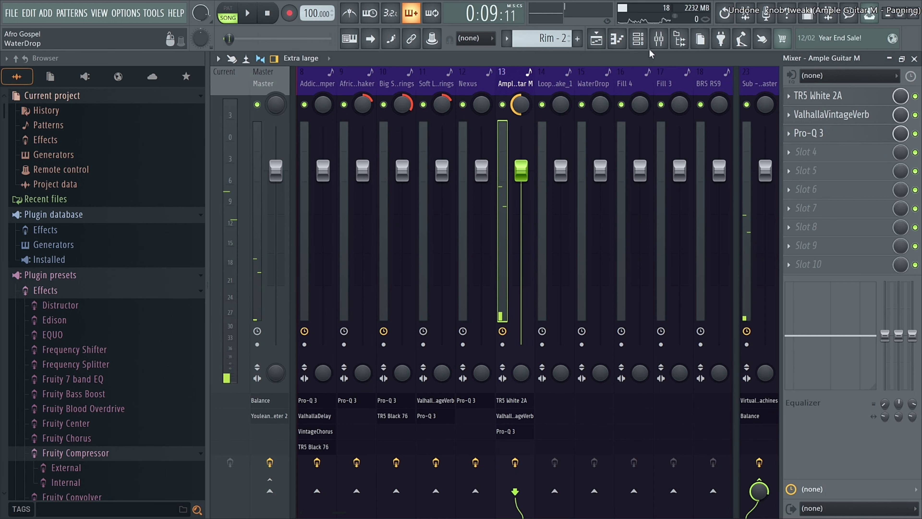
click(658, 39)
- Select the Ample Guitar M pattern clip on track 14, keeping only track 13 soloed
scroll(468, 235, down, 2)
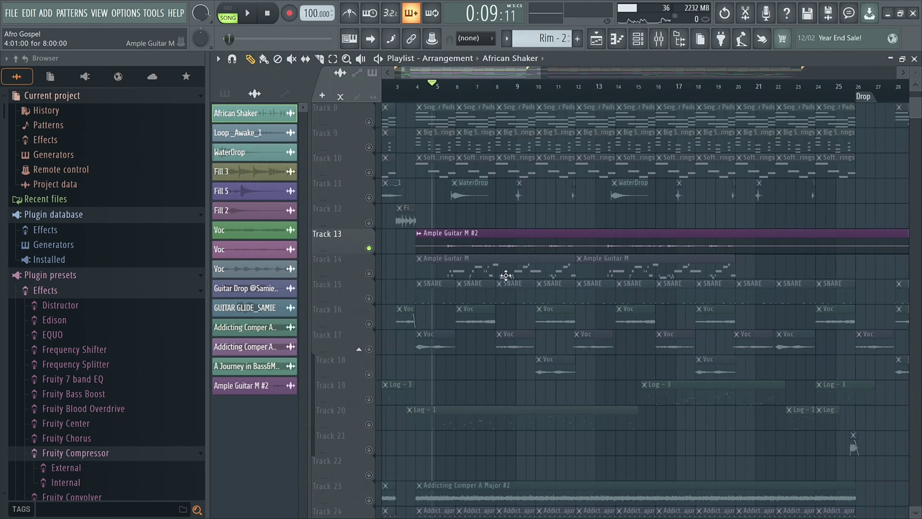
click(464, 262)
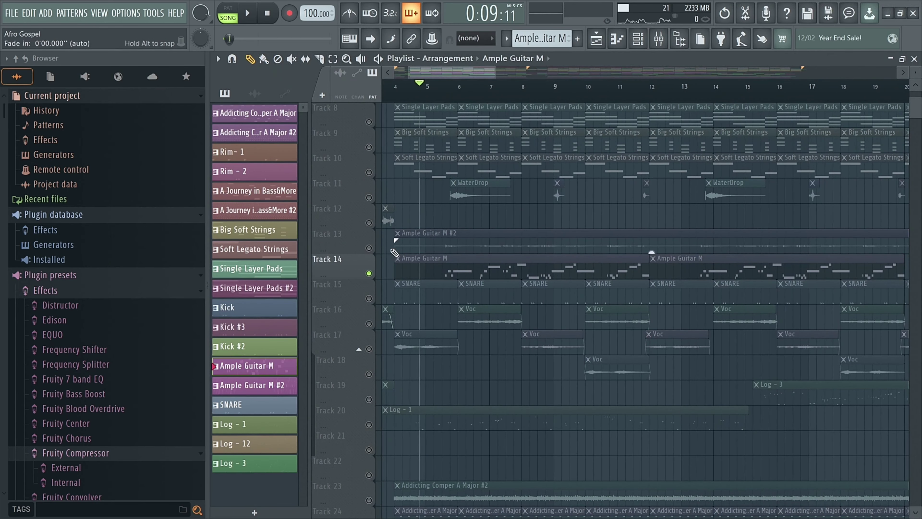
click(376, 252)
- View the Ample Guitar M channel's plugin from the channel rack and close both windows
click(637, 39)
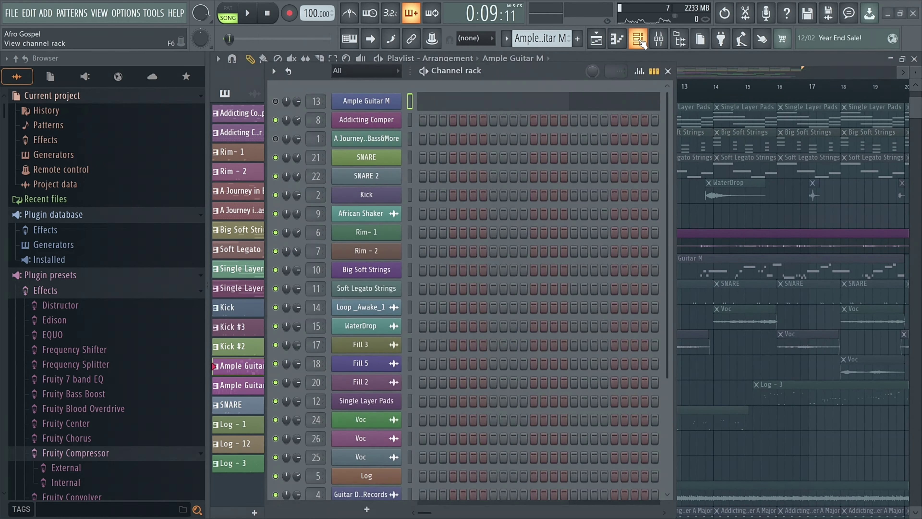
click(367, 101)
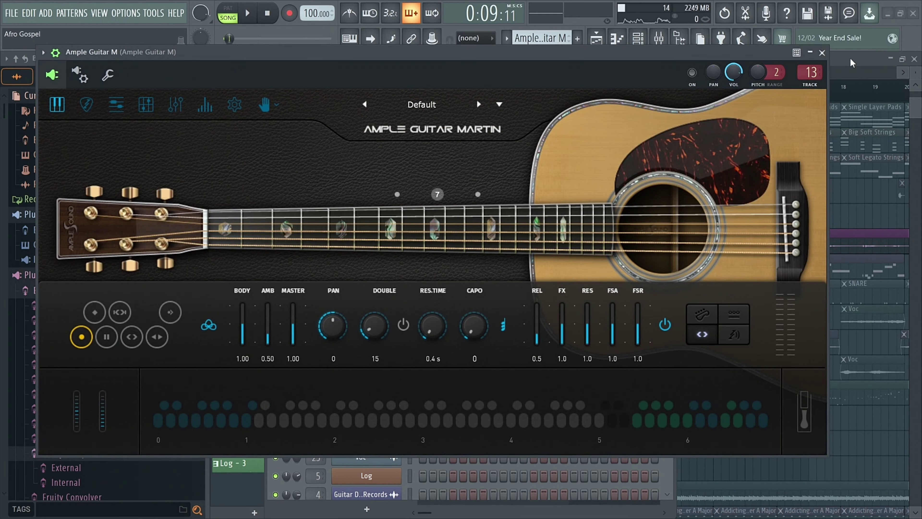
click(822, 53)
click(668, 71)
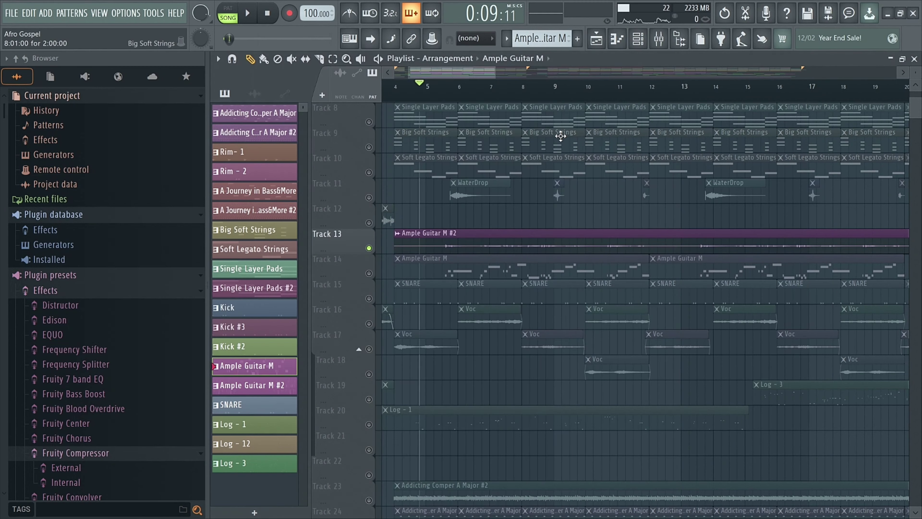
- Solo track 11 and briefly play its WaterDrop effects from between bars 5 and 6
scroll(514, 170, down, 3)
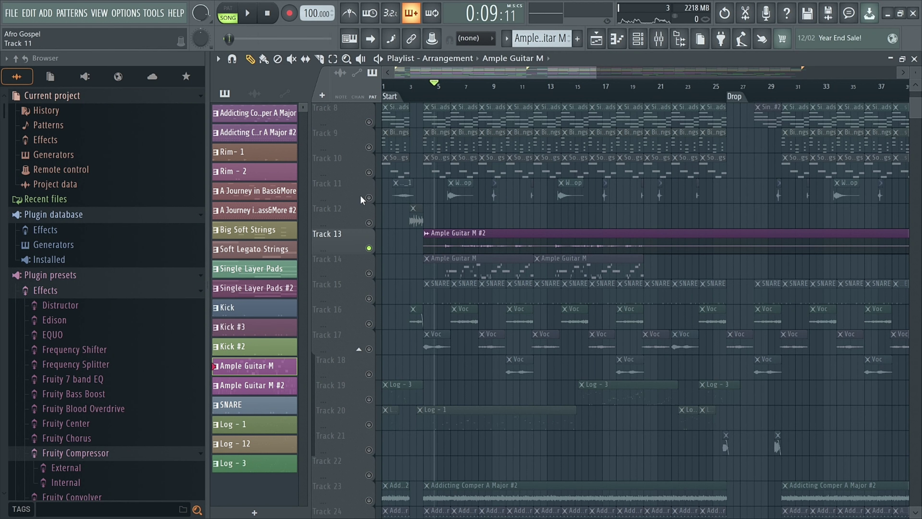
right_click(368, 197)
click(448, 87)
key(space)
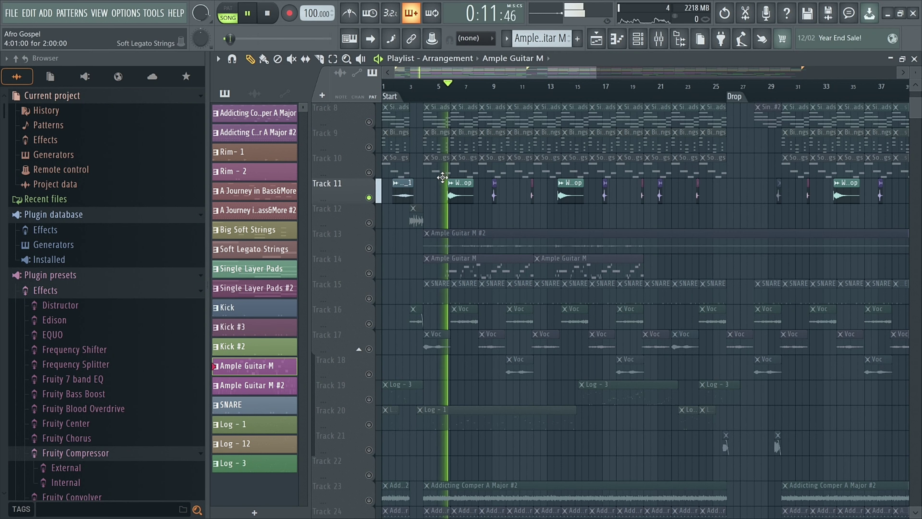
key(space)
- Solo track 20 and play the Log - 1 pattern from around bar 4
scroll(513, 242, down, 1)
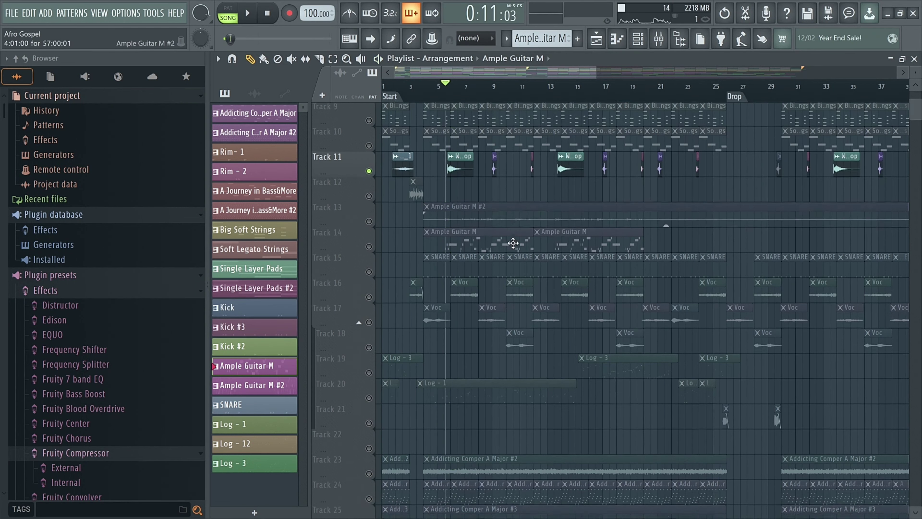
scroll(513, 243, down, 5)
scroll(423, 372, up, 3)
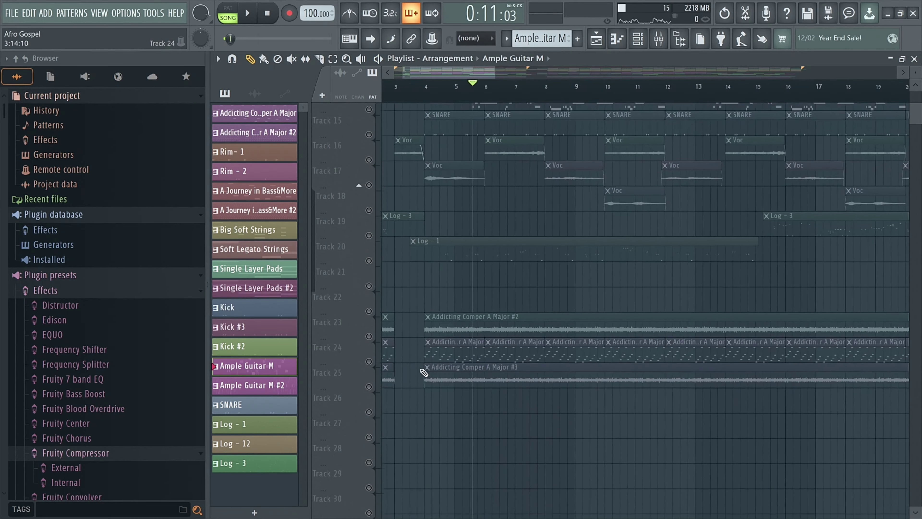
scroll(424, 372, up, 3)
right_click(368, 324)
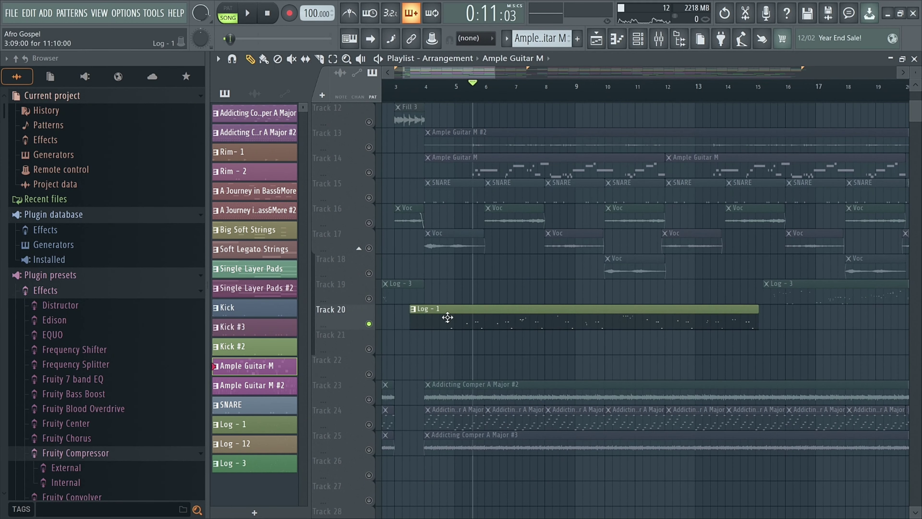
click(437, 87)
key(space)
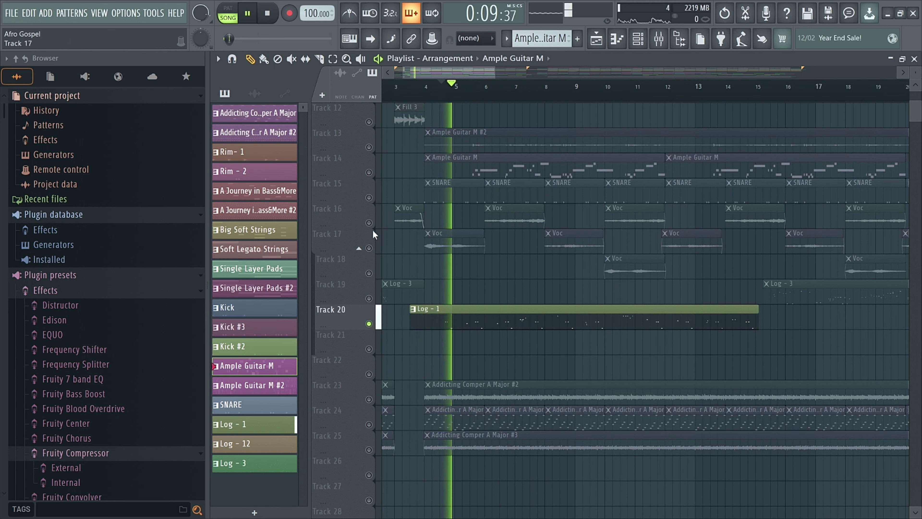
- Solo and unsolo track 16 to bring all tracks back, play the full mix briefly and stop playback
right_click(369, 223)
right_click(368, 222)
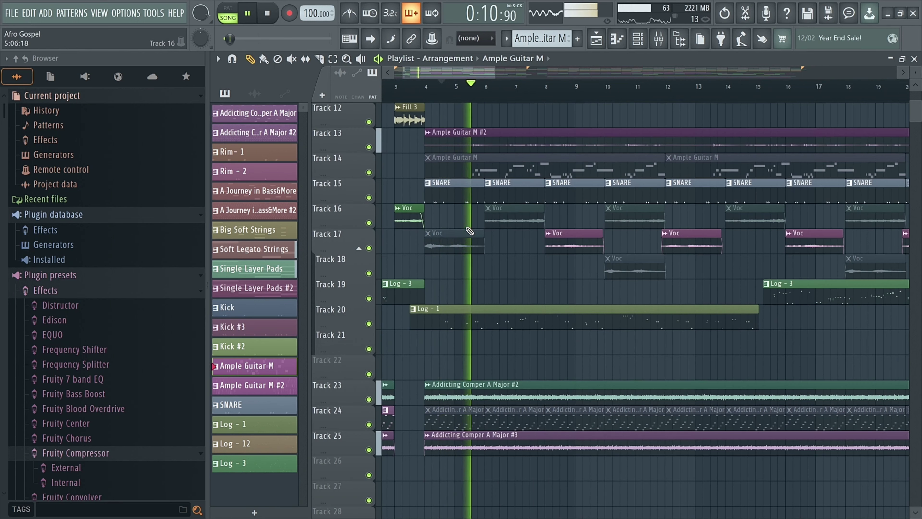
key(space)
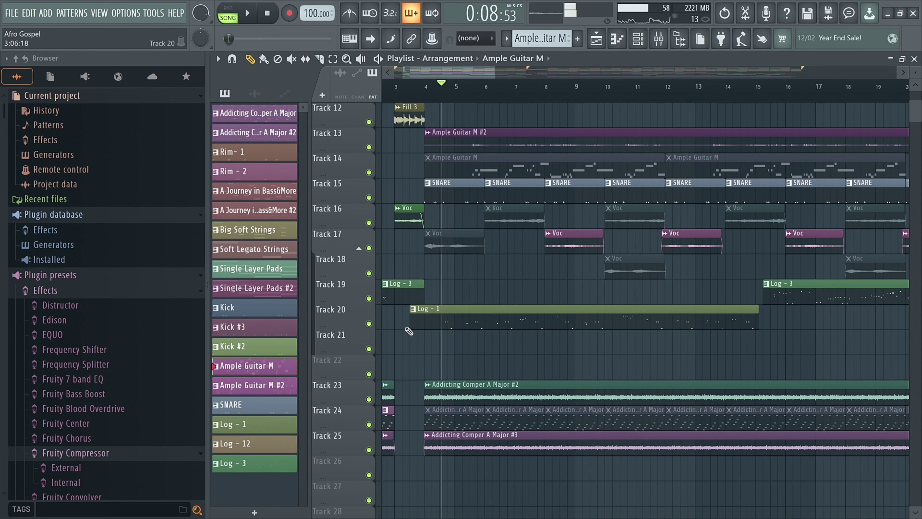
- Solo the Single Layer Pads on track 8 and start playback from around bar 4
right_click(369, 324)
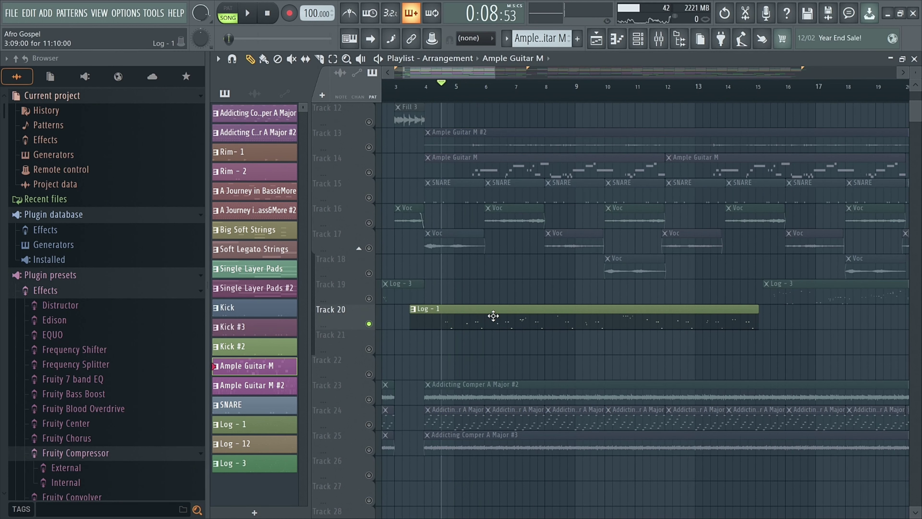
scroll(422, 113, up, 5)
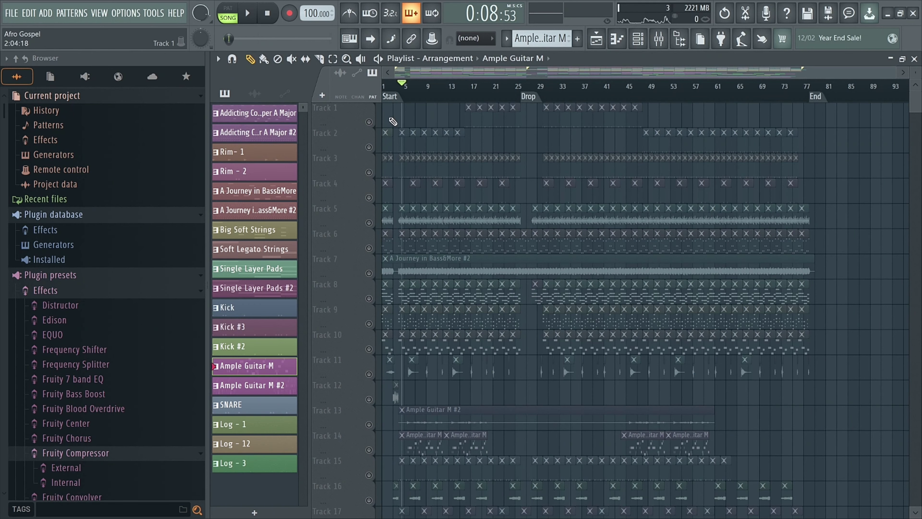
scroll(393, 122, up, 4)
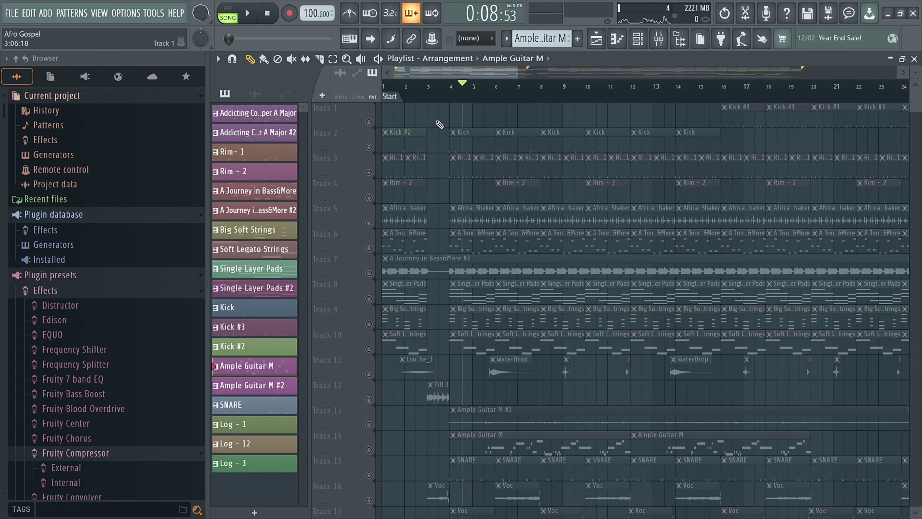
scroll(439, 124, down, 5)
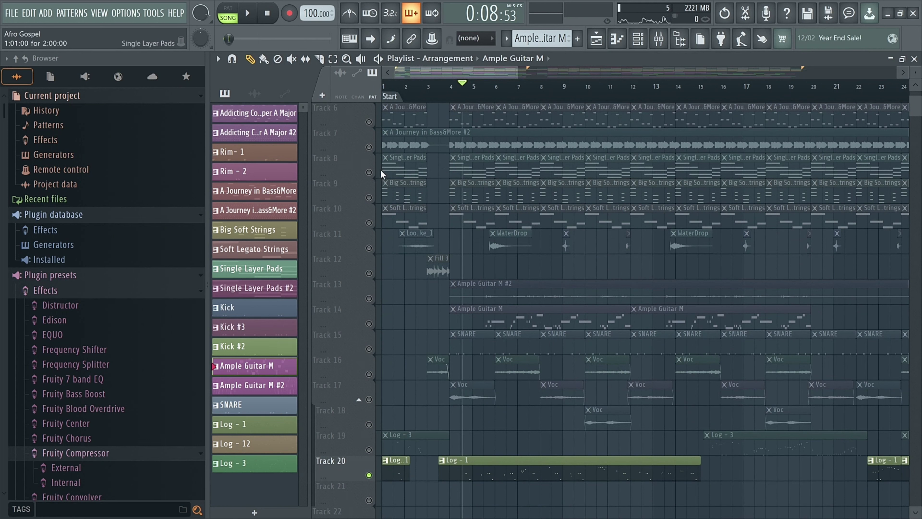
click(370, 173)
click(446, 85)
key(space)
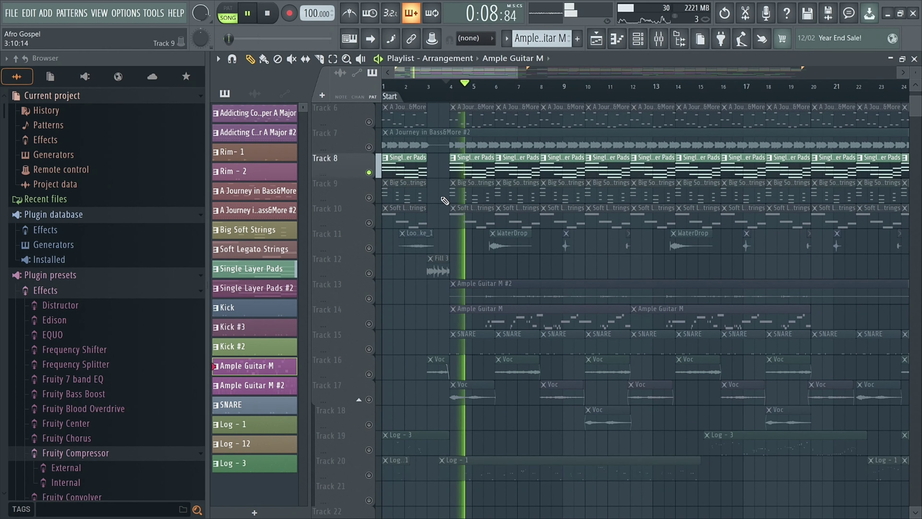
- Add the Big Soft Strings on track 9 and A Journey in Bass&More on tracks 6 and 7 to the playback
click(369, 198)
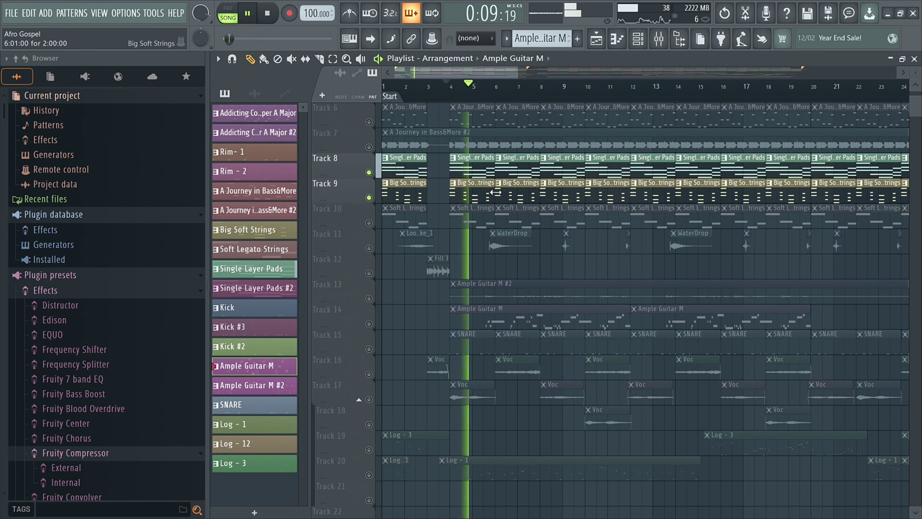
scroll(403, 213, up, 4)
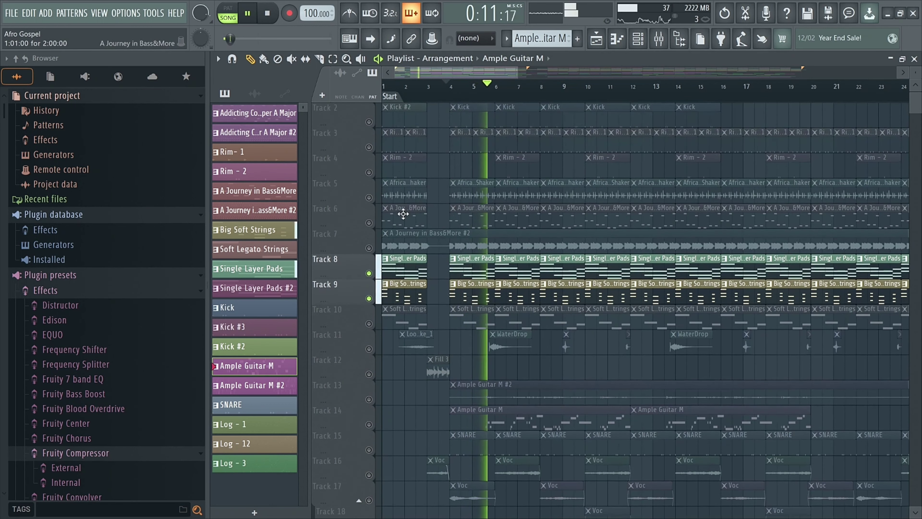
click(378, 218)
click(381, 242)
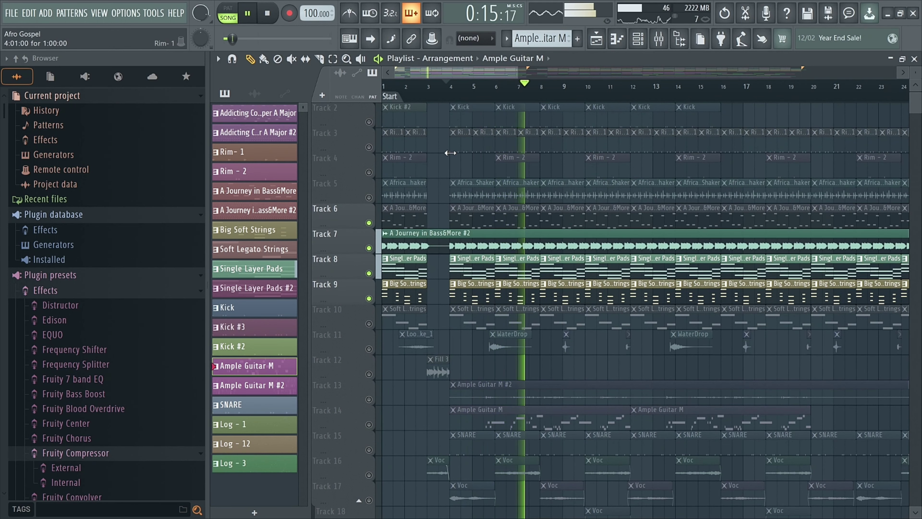
- Unmute tracks 2 to 5 during playback to layer in the kick, both rims and the African Shaker
scroll(457, 150, up, 1)
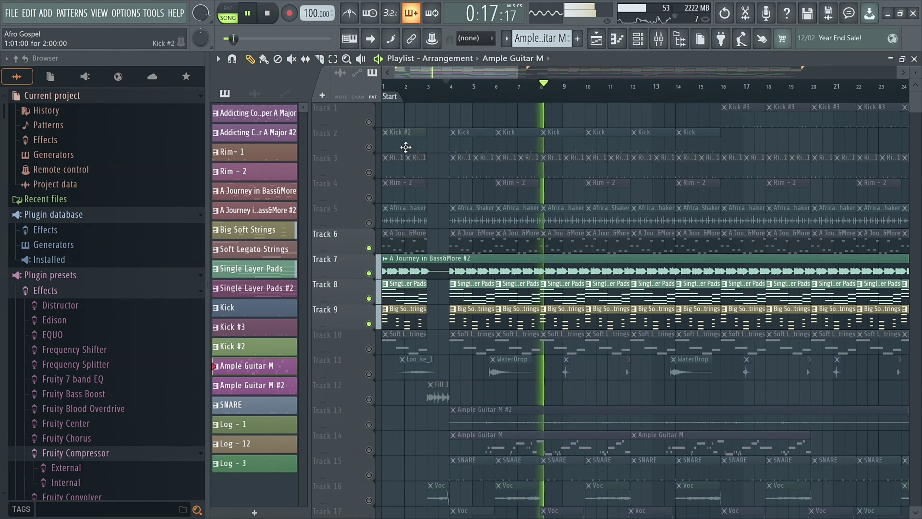
click(369, 147)
click(369, 172)
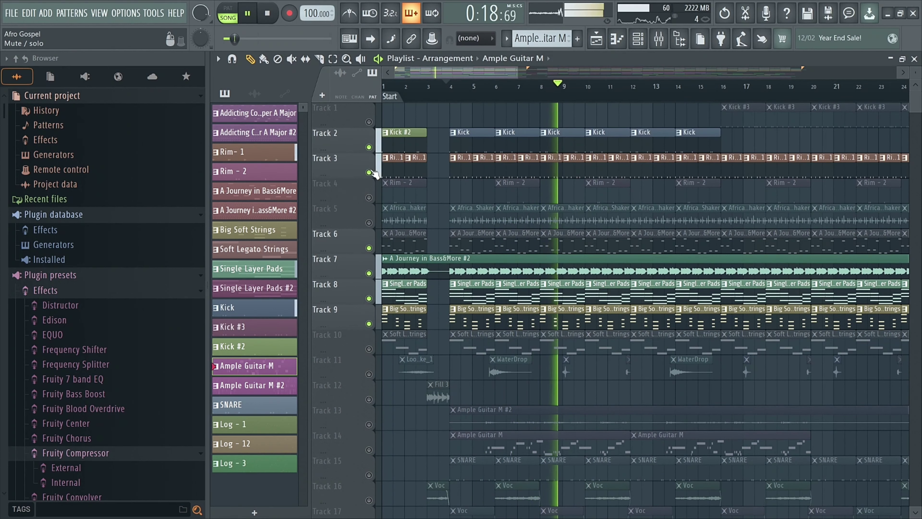
click(369, 198)
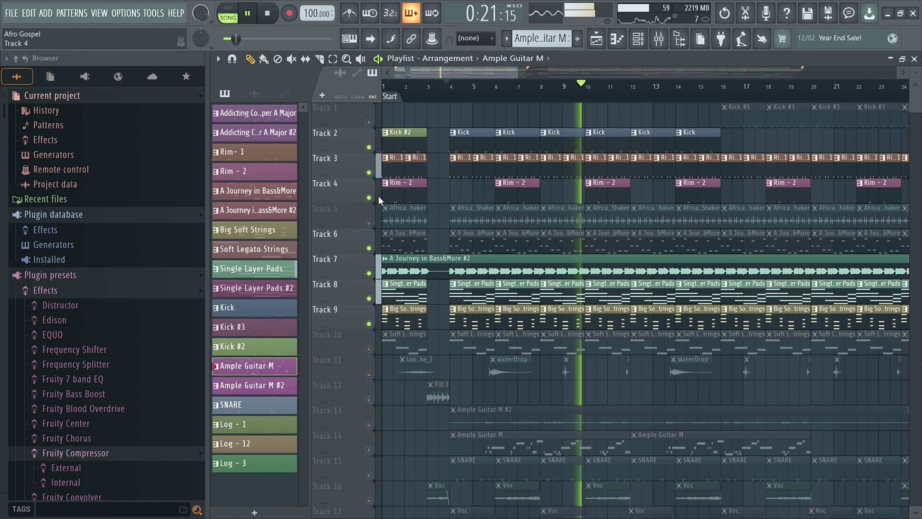
click(369, 223)
- Unmute the Voc tracks 17 and 18 and the WaterDrop effects on track 11 during playback
scroll(382, 225, down, 1)
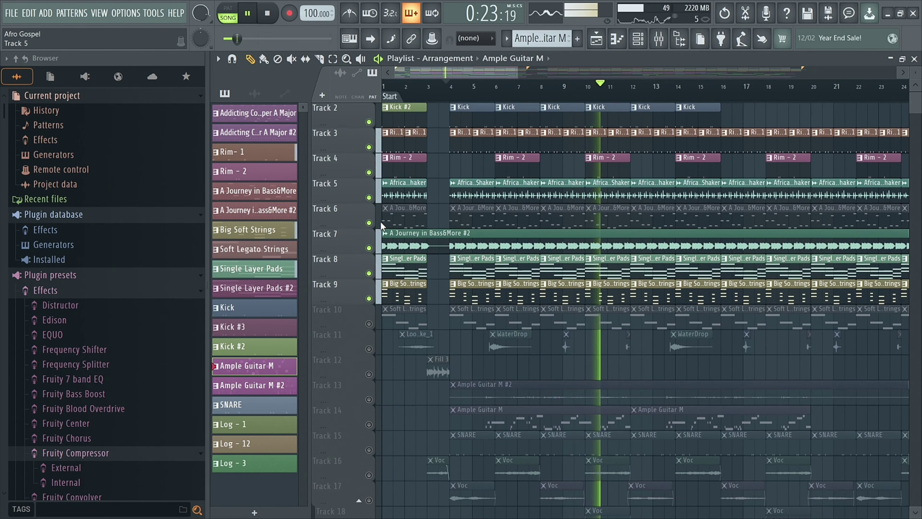
scroll(381, 226, down, 2)
scroll(385, 261, down, 2)
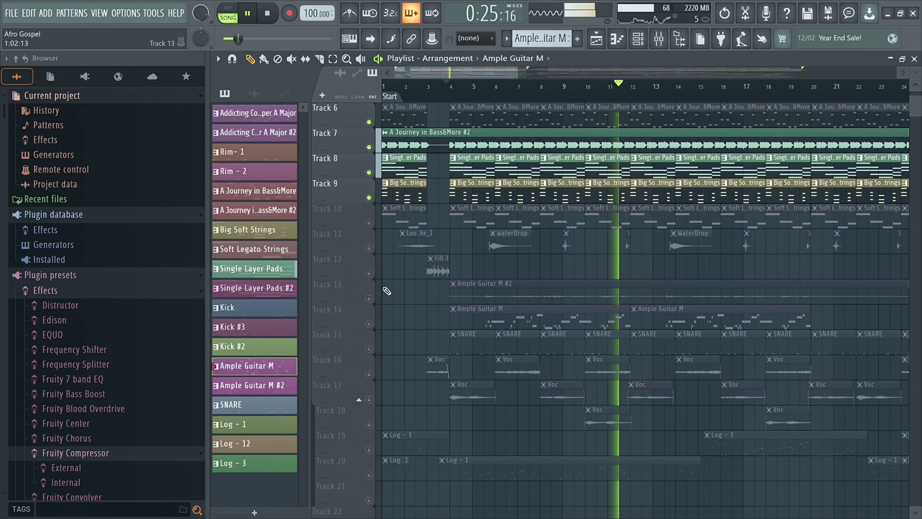
scroll(387, 290, down, 2)
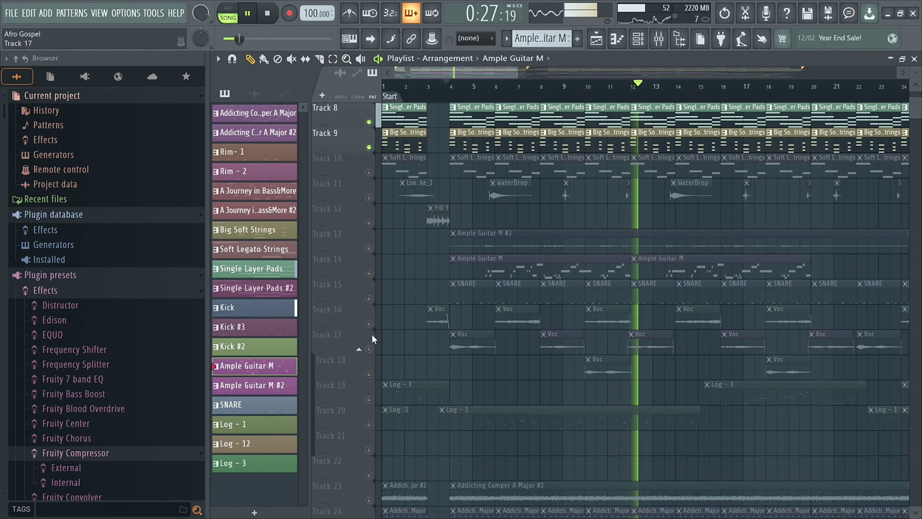
click(369, 348)
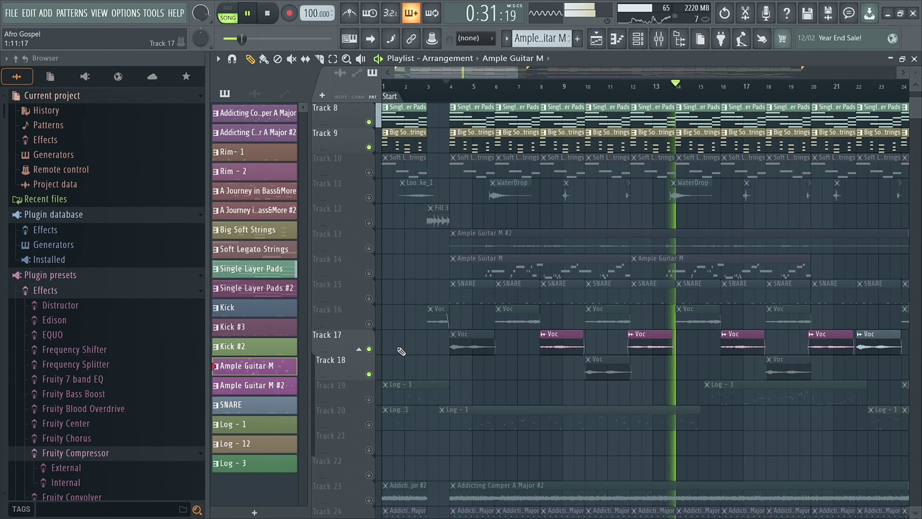
click(369, 197)
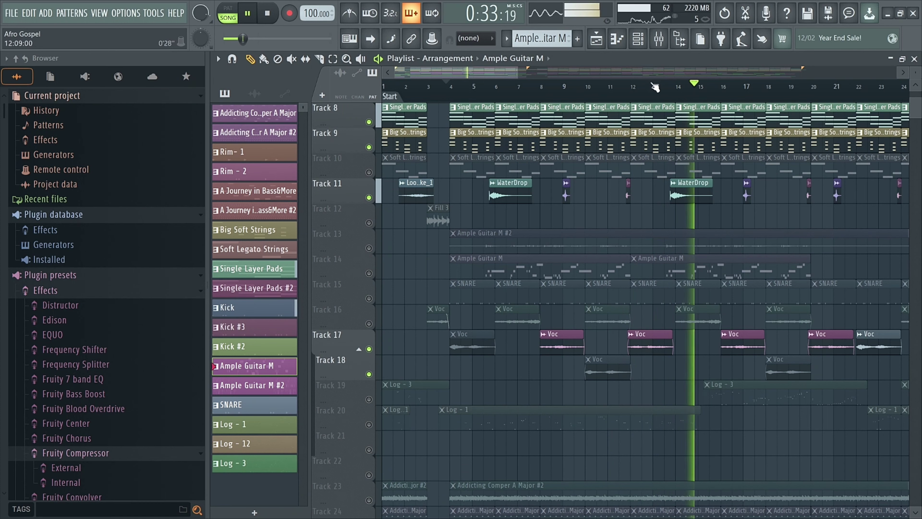
- Listen to the layered tracks while reviewing the upper playlist tracks, and stop playback
scroll(449, 298, up, 1)
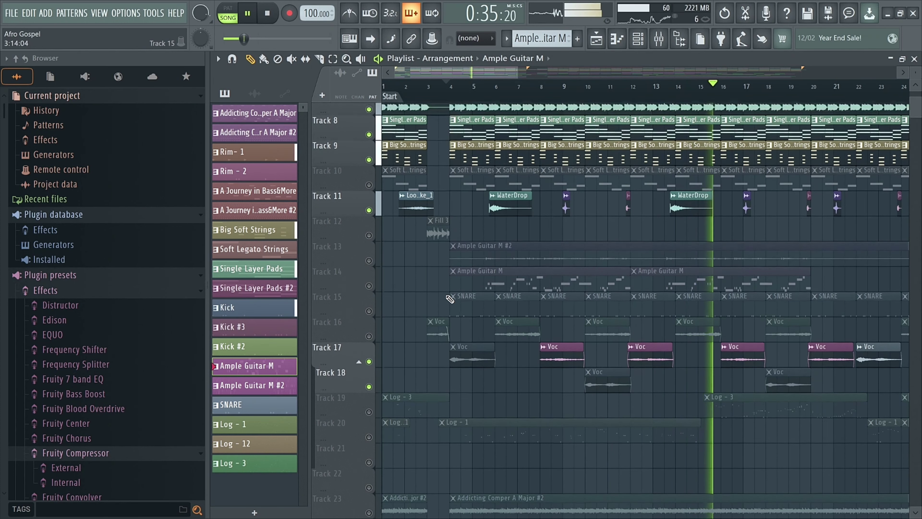
scroll(449, 298, up, 6)
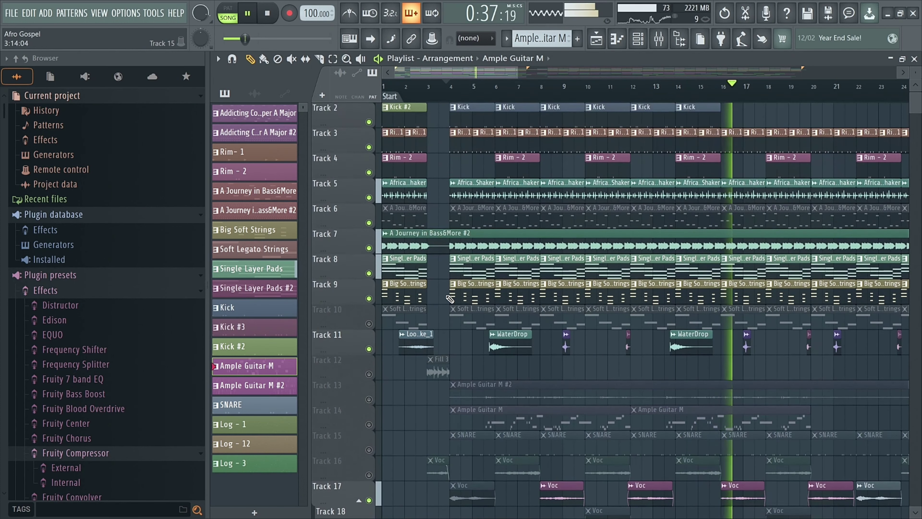
scroll(449, 299, up, 1)
key(space)
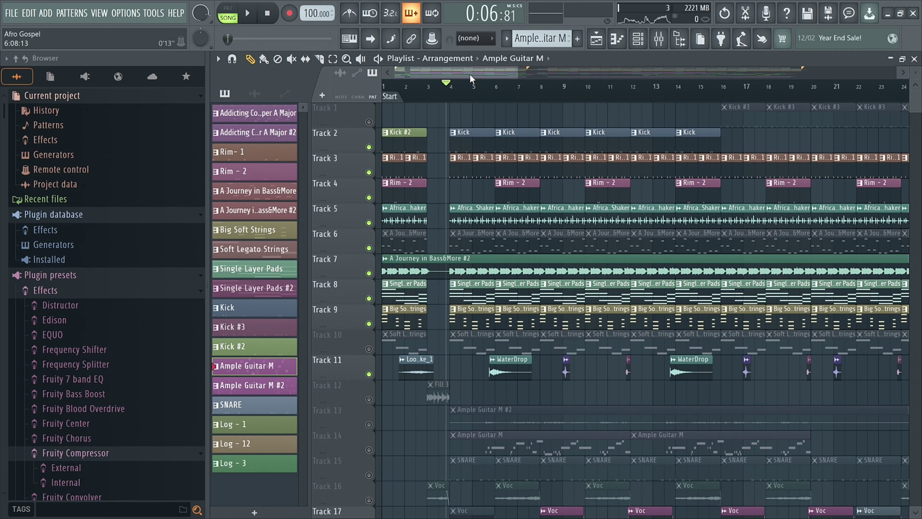
- Show the whole arrangement from Start to End and turn all playlist tracks back on
scroll(444, 120, down, 6)
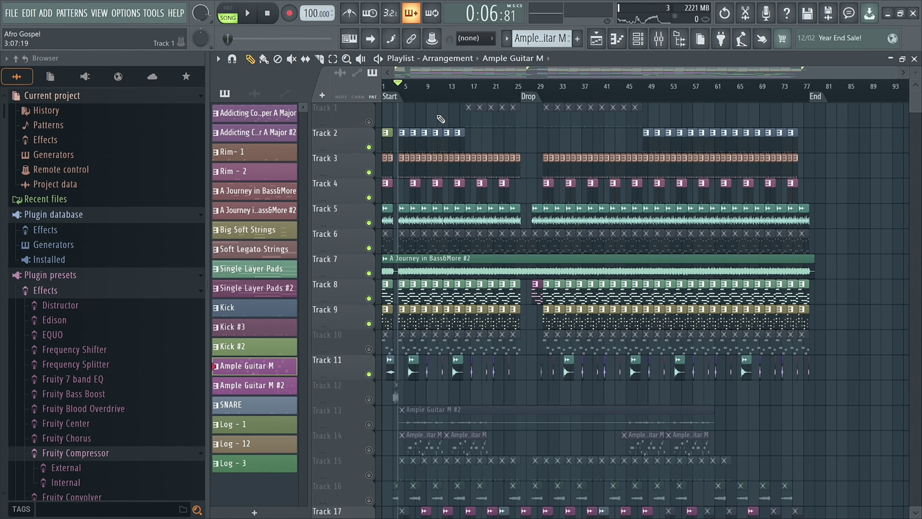
scroll(482, 205, down, 5)
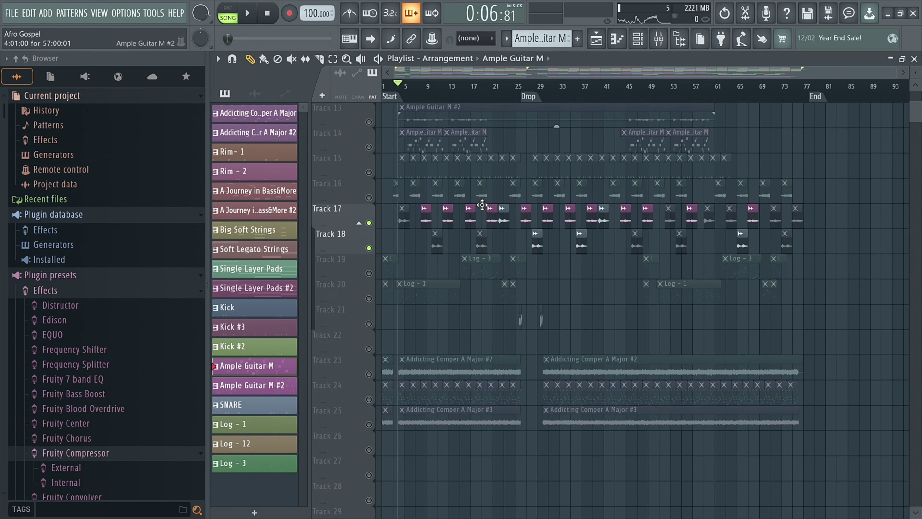
scroll(482, 205, up, 5)
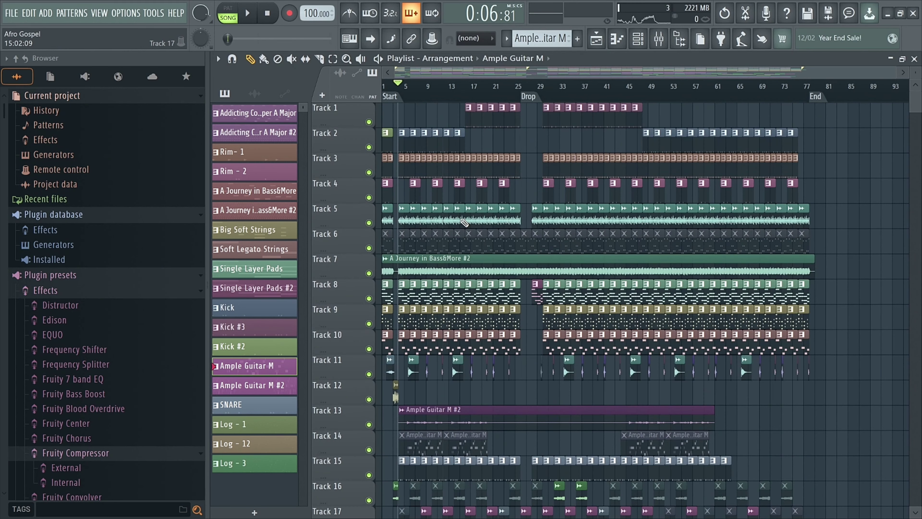